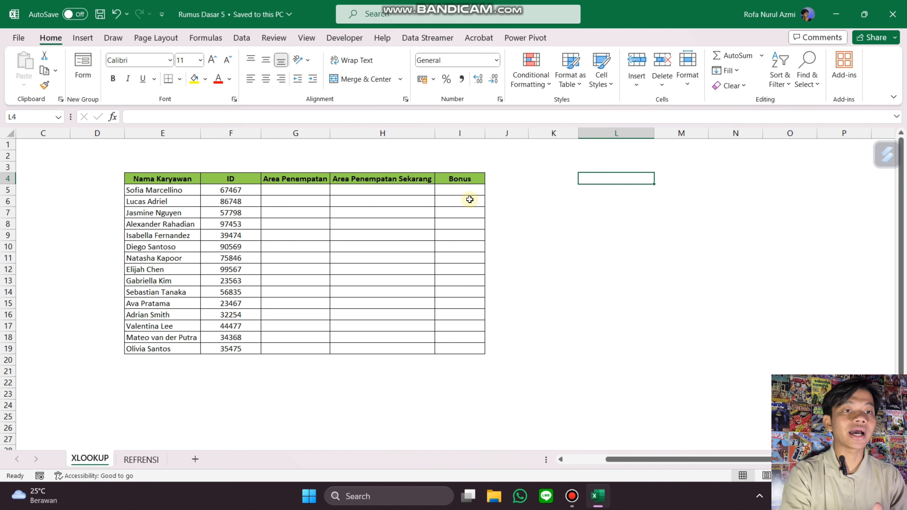
# Step: Highlight duplicate values in the ID column (B2:B24) of the REFRENSI sheet with conditional formatting
pyautogui.click(232, 181)
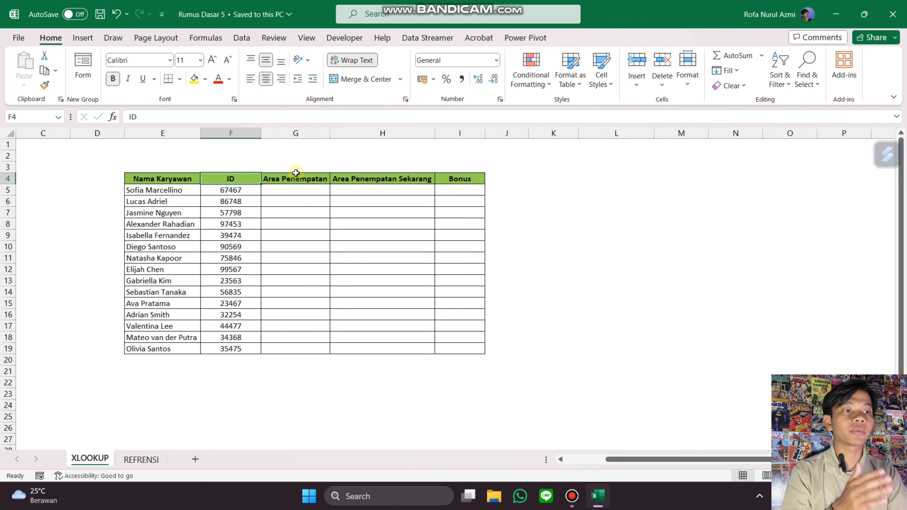
pyautogui.click(384, 179)
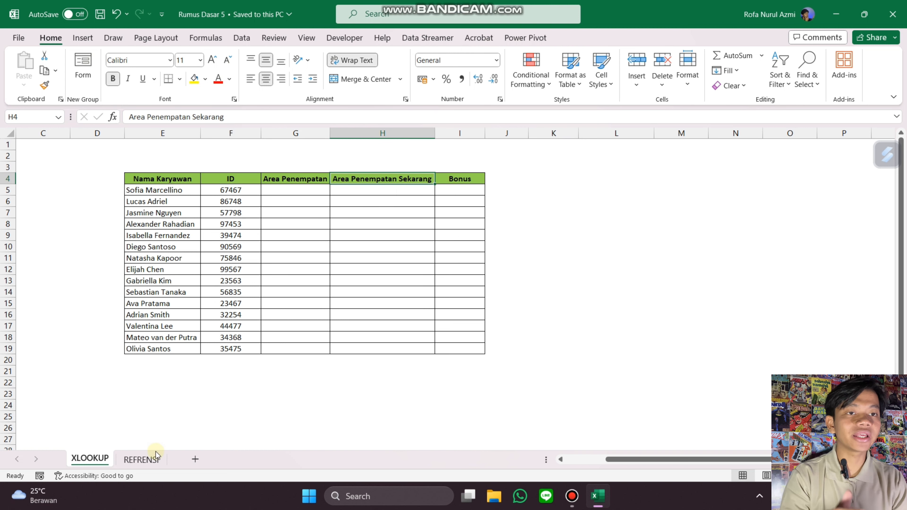
pyautogui.click(152, 460)
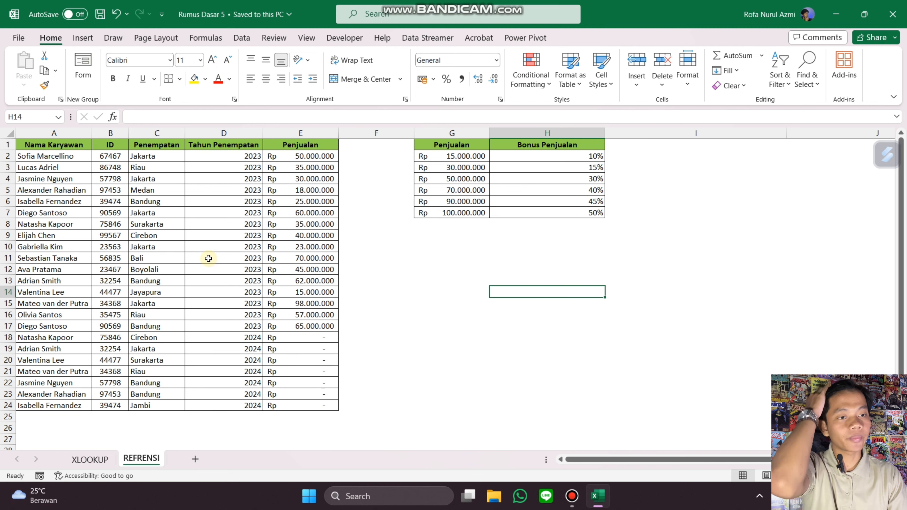
pyautogui.click(109, 155)
pyautogui.moveTo(110, 154); pyautogui.dragTo(110, 145)
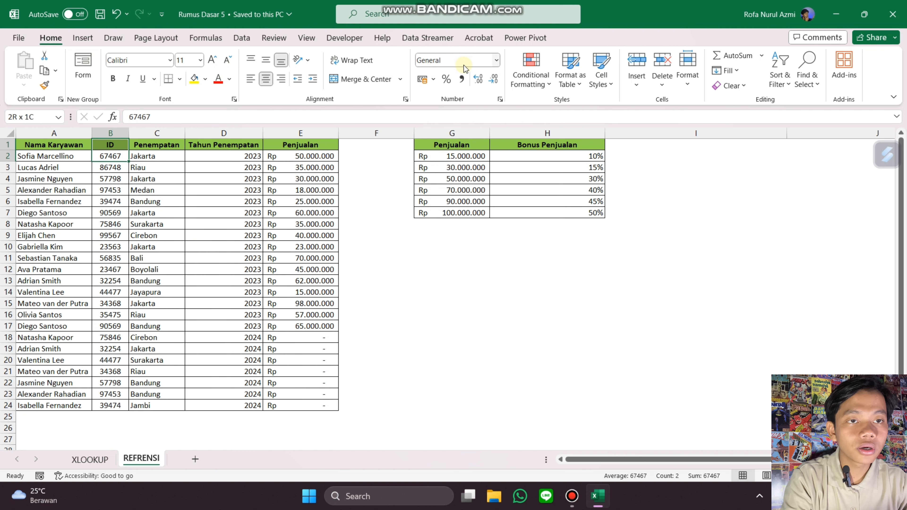
pyautogui.hotkey('ctrl', 'shift', 'Down')
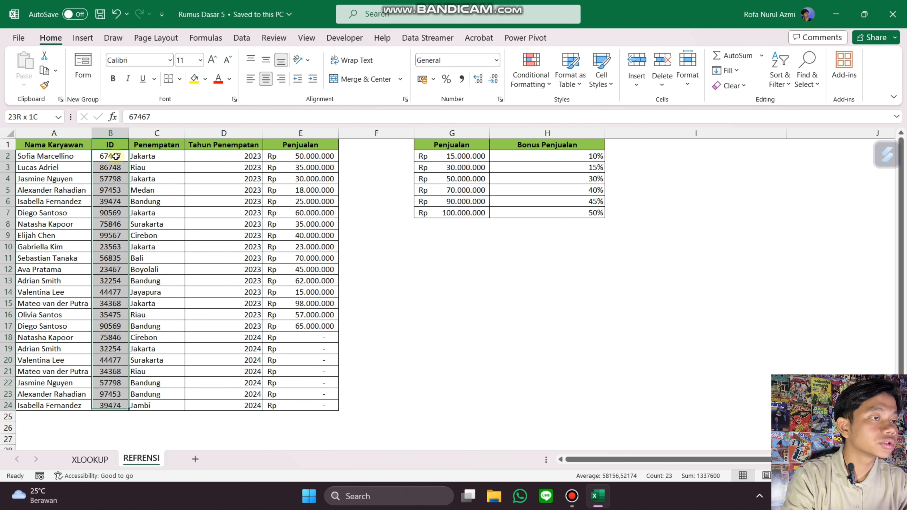
pyautogui.click(524, 77)
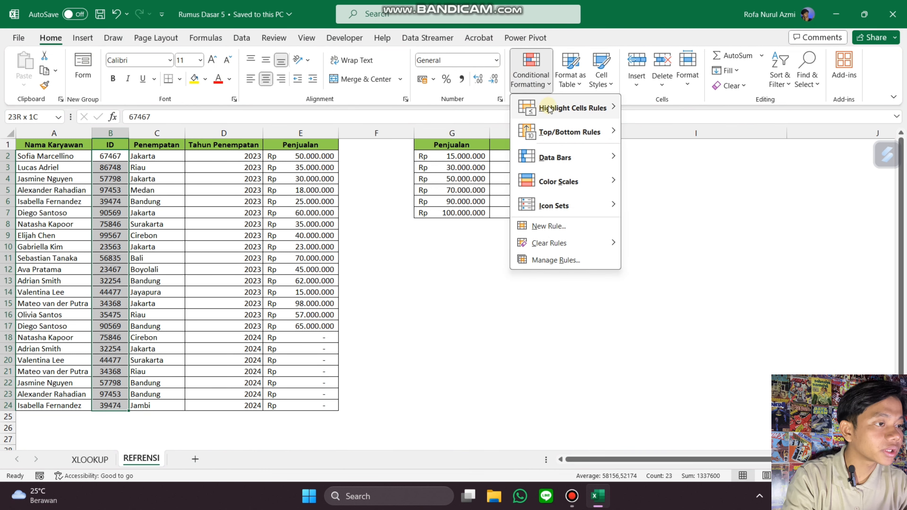
pyautogui.moveTo(543, 106)
pyautogui.click(664, 250)
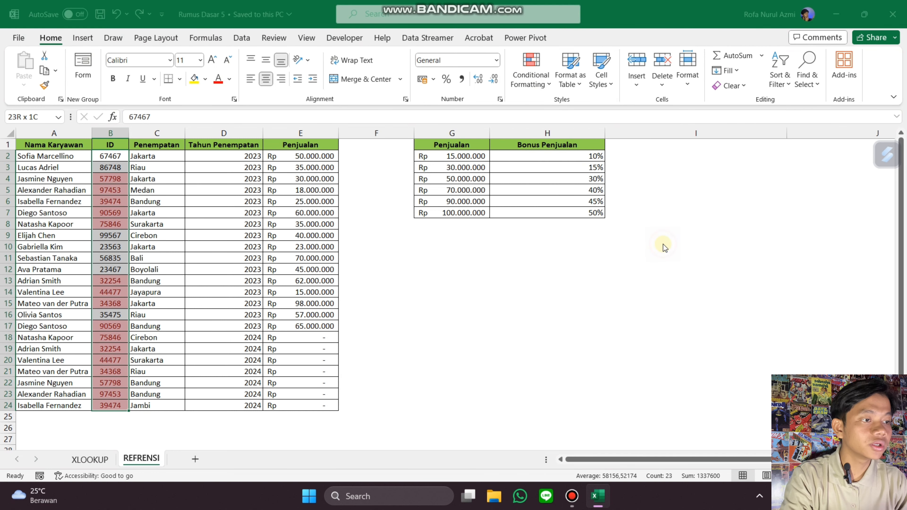
pyautogui.click(682, 293)
pyautogui.click(583, 303)
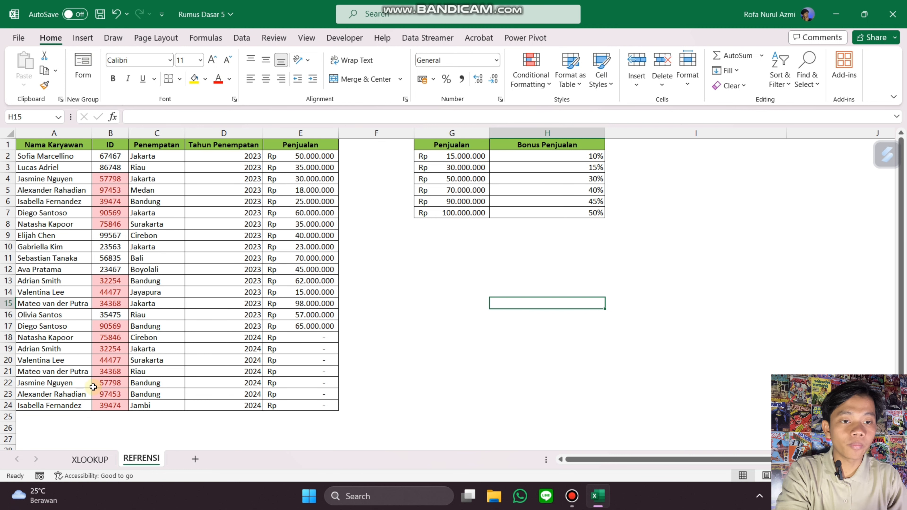
# Step: In G5 of the XLOOKUP sheet, enter =VLOOKUP(E5;REFRENSI!$A$2:$C$24;3;0) to return the employee's placement area
pyautogui.click(89, 459)
pyautogui.click(296, 190)
pyautogui.write('=vlookup(')
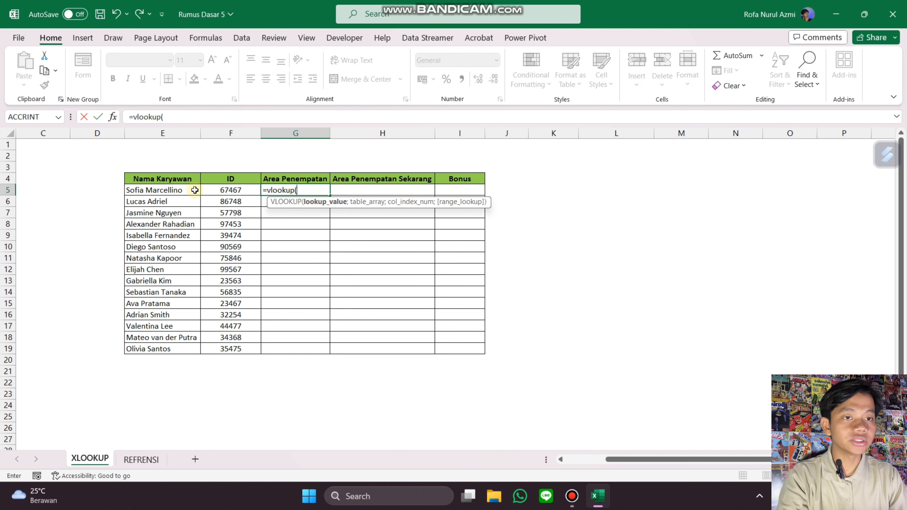
pyautogui.click(195, 190)
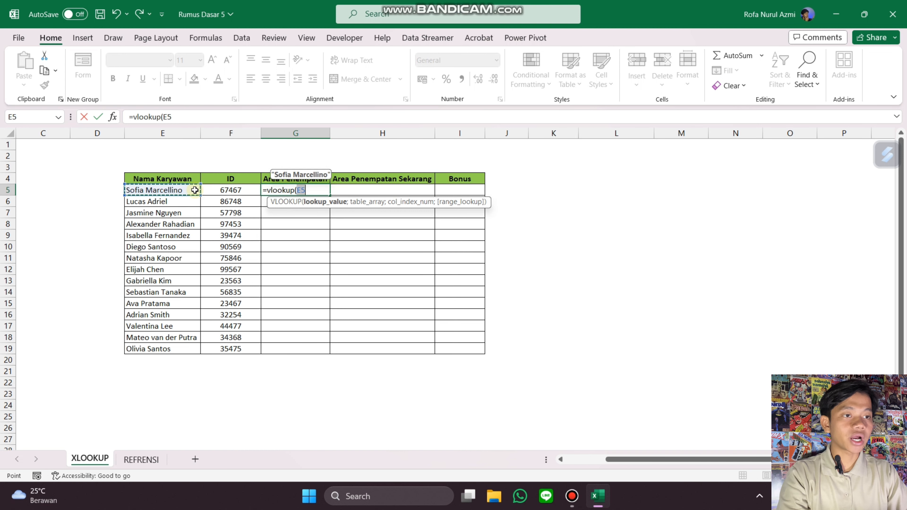
pyautogui.write(';')
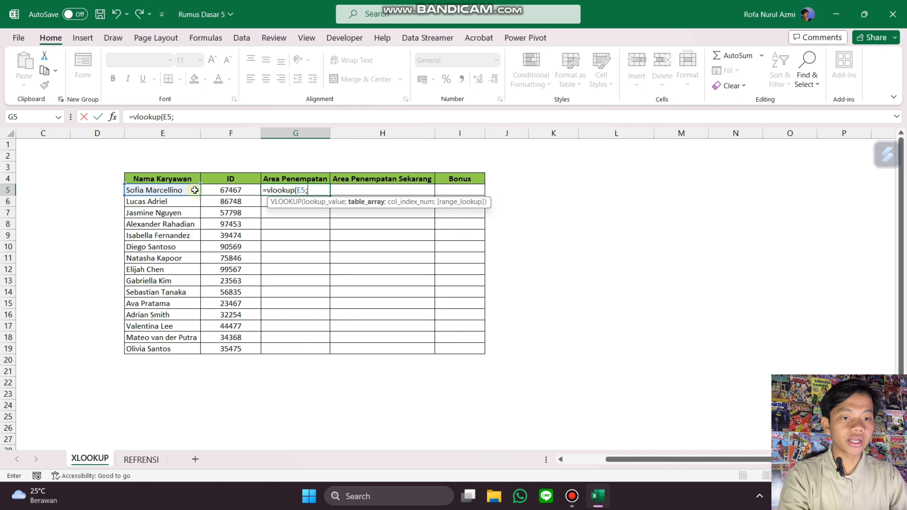
pyautogui.click(142, 459)
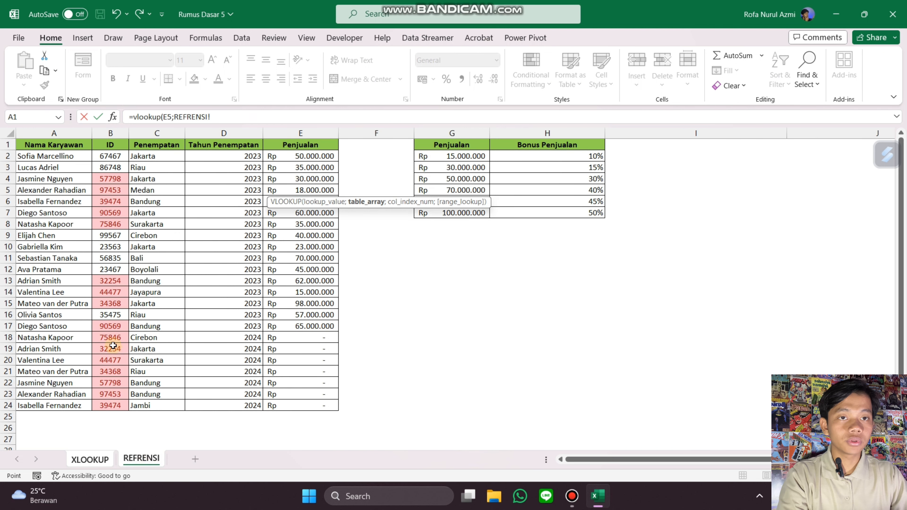
pyautogui.click(67, 156)
pyautogui.moveTo(67, 156); pyautogui.dragTo(153, 405)
pyautogui.press('F4')
pyautogui.write(';3;')
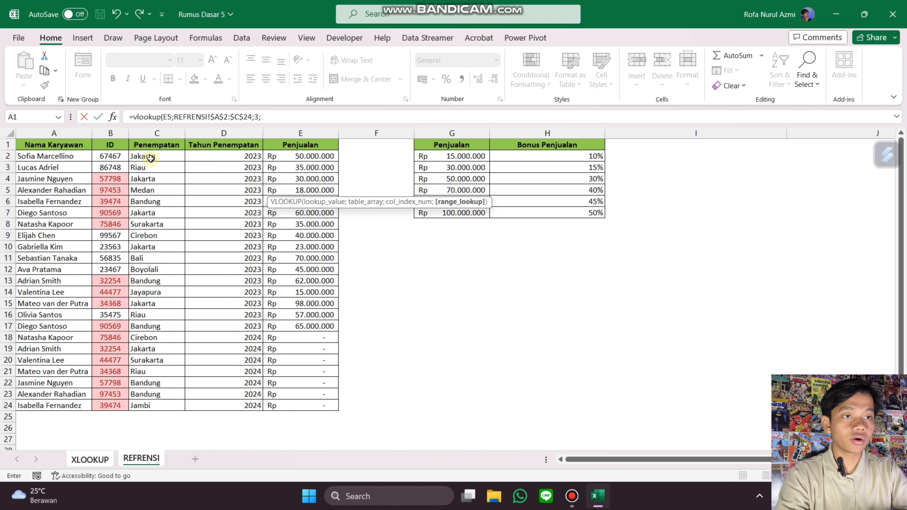
pyautogui.write('0)')
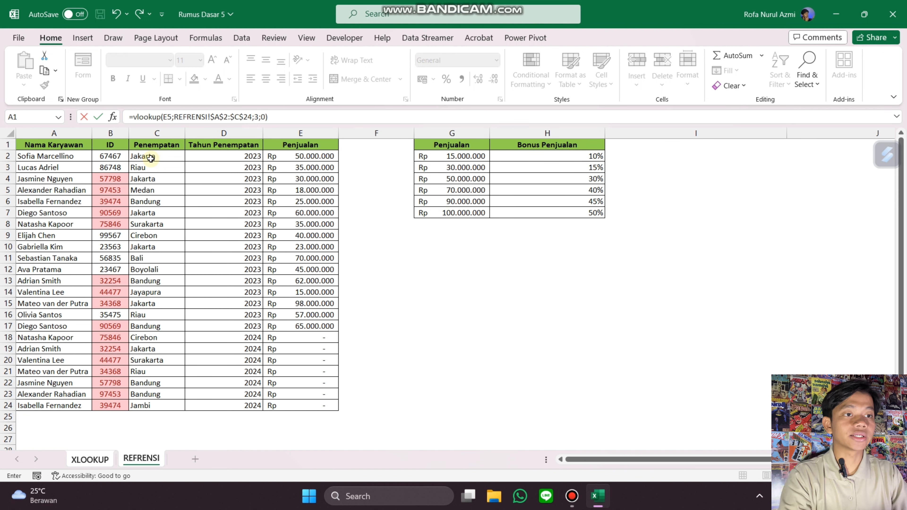
pyautogui.press('Return')
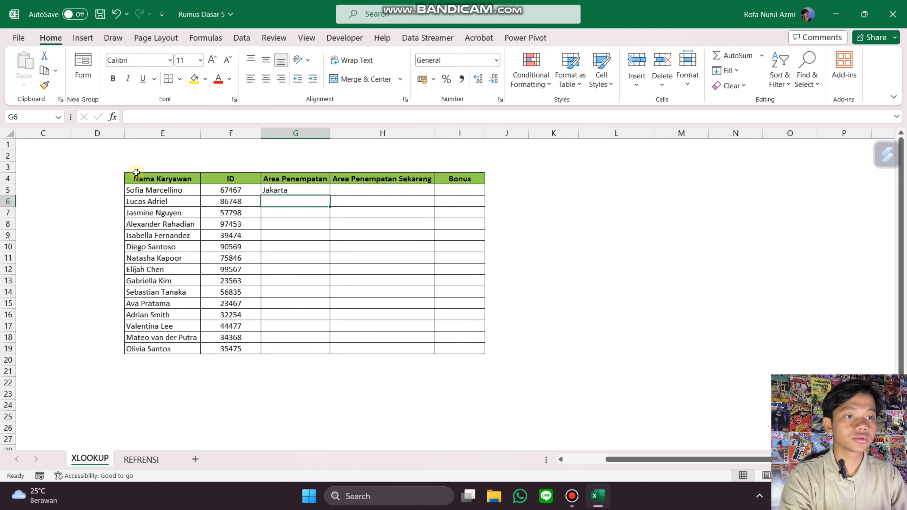
# Step: Fill the G5 formula down the Area Penempatan column to row 19
pyautogui.click(312, 190)
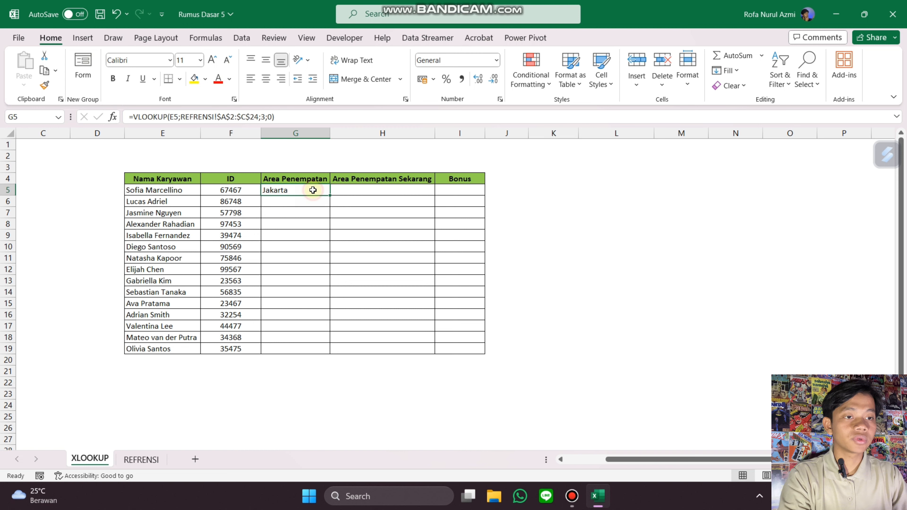
pyautogui.doubleClick(330, 195)
pyautogui.click(361, 218)
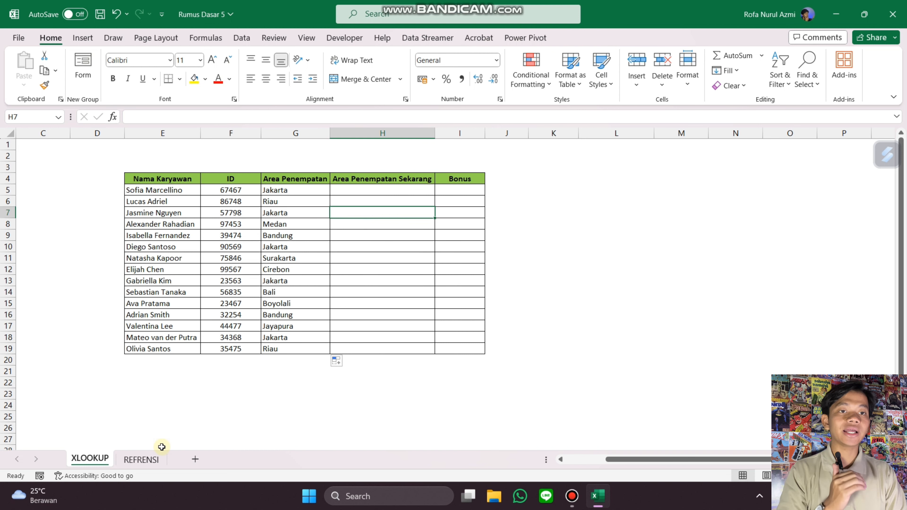
# Step: Compare the placement entries of employees listed twice in the REFRENSI sheet, then return to the XLOOKUP sheet
pyautogui.click(153, 459)
pyautogui.click(175, 157)
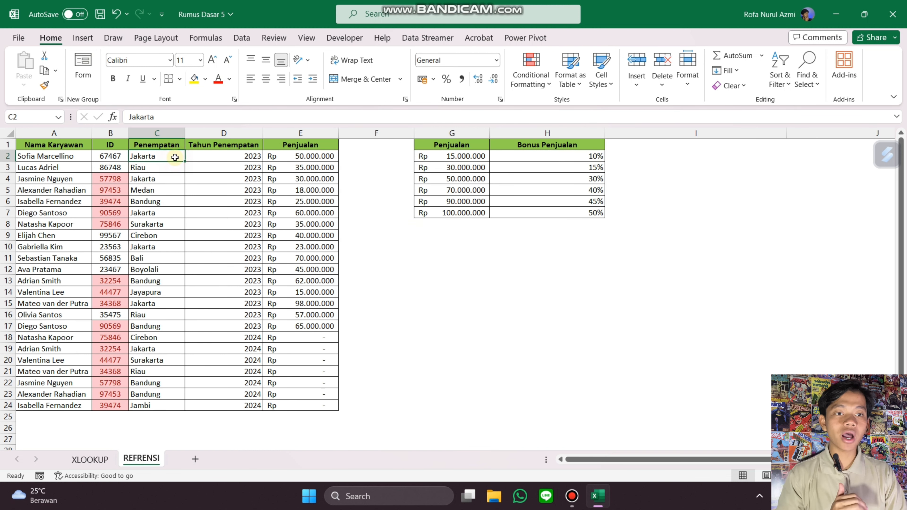
pyautogui.click(154, 379)
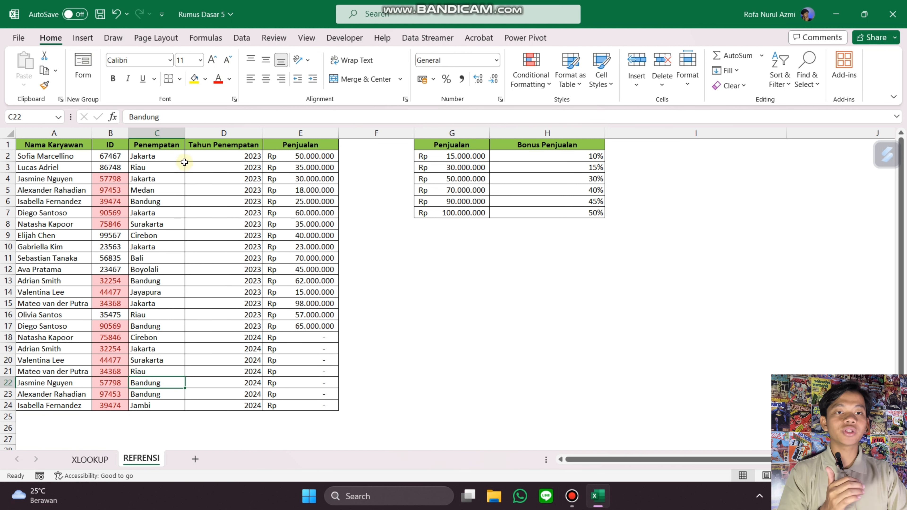
pyautogui.click(152, 179)
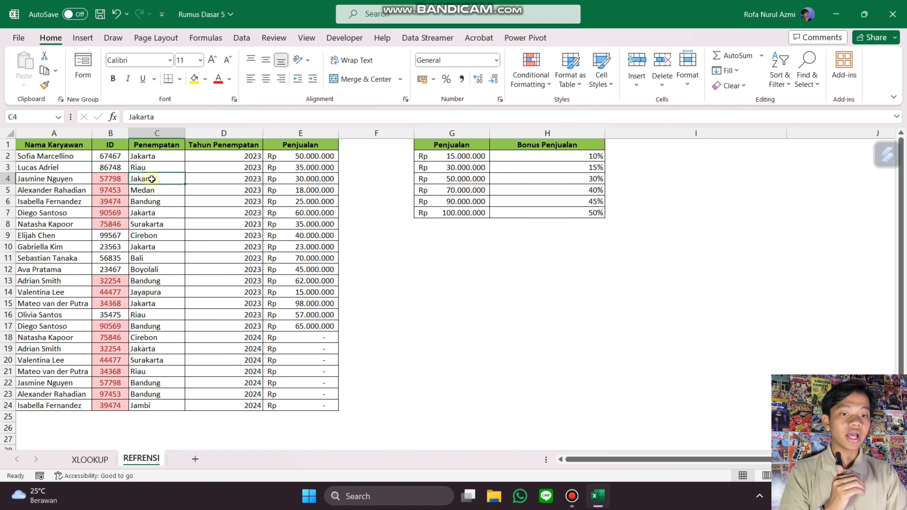
pyautogui.click(89, 459)
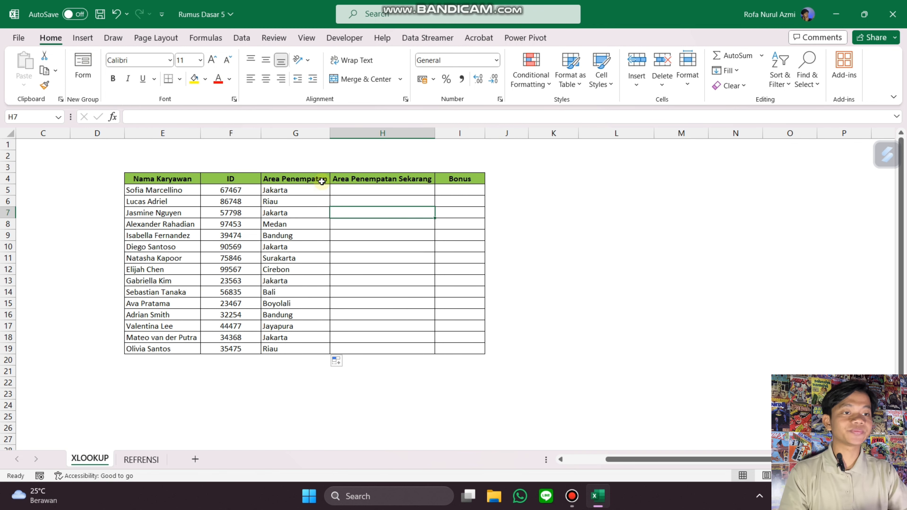
# Step: Start an XLOOKUP in H5 with E5 as lookup value and REFRENSI!$A$2:$A$24 as lookup array
pyautogui.click(379, 190)
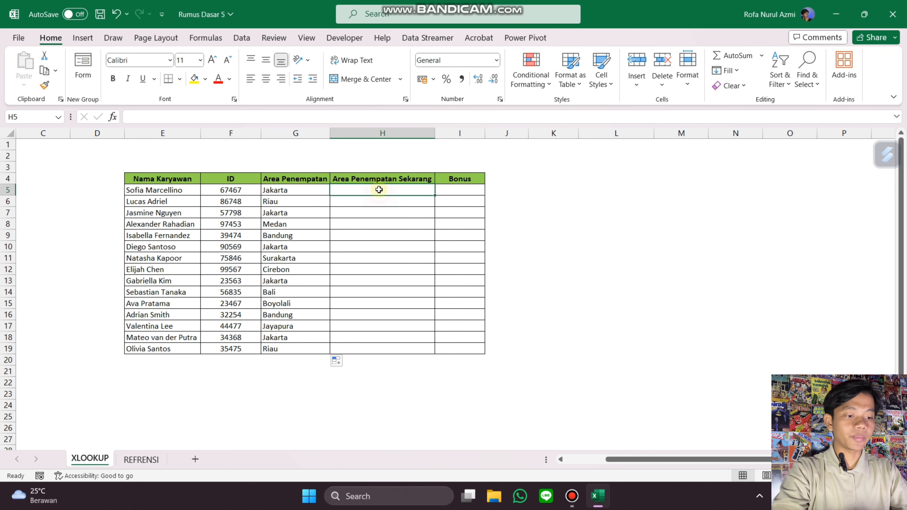
pyautogui.write('=xlo')
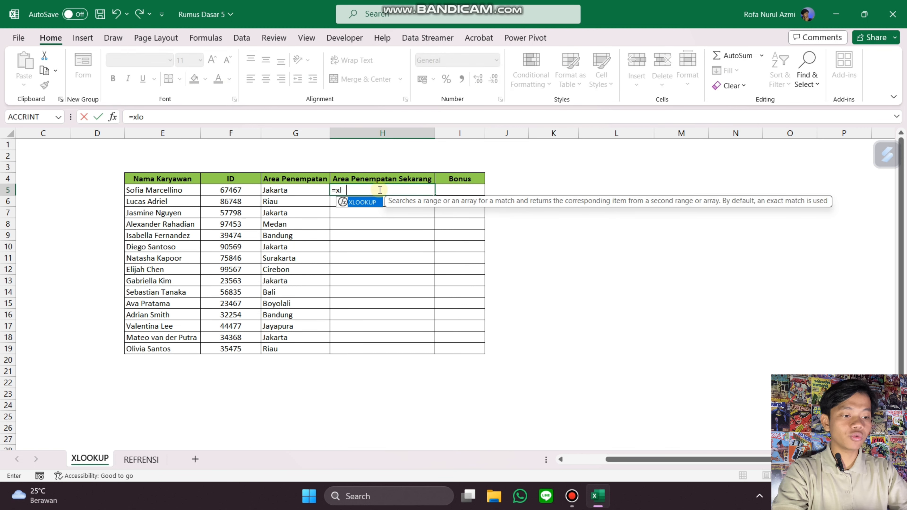
pyautogui.write('okup(')
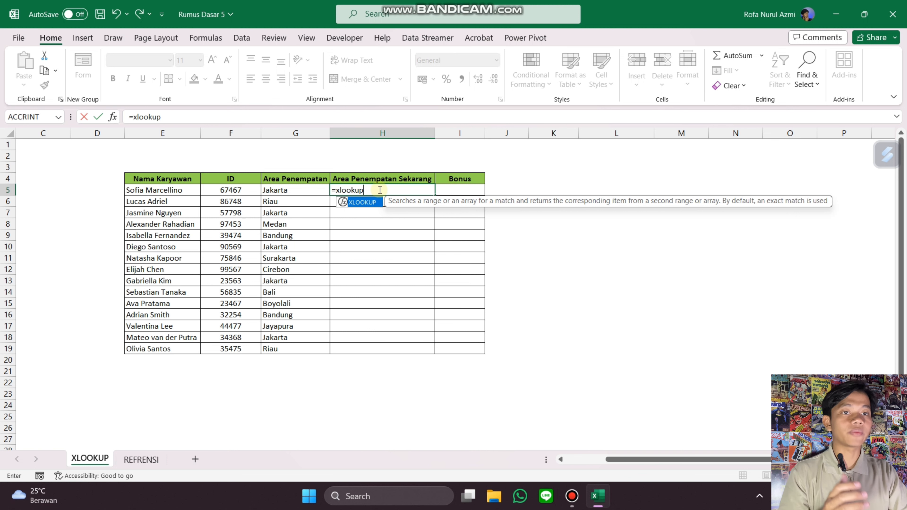
pyautogui.click(192, 192)
pyautogui.write(';')
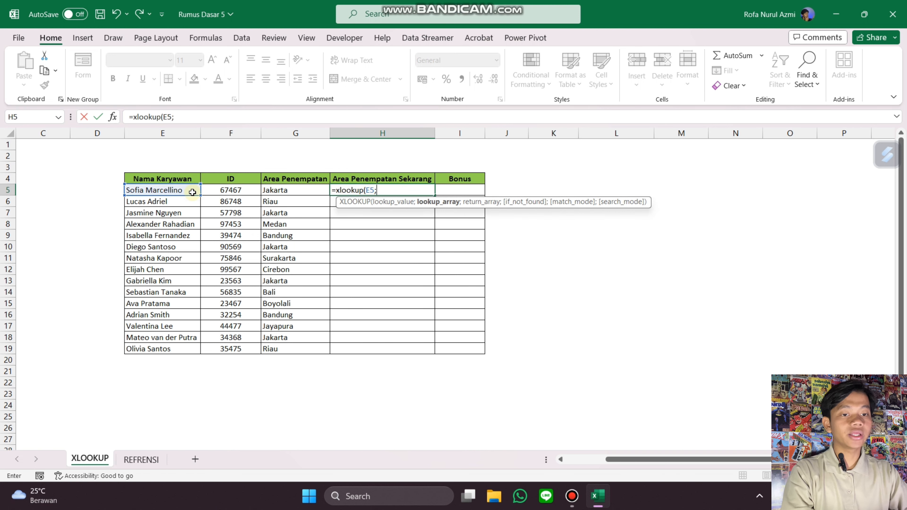
pyautogui.click(154, 457)
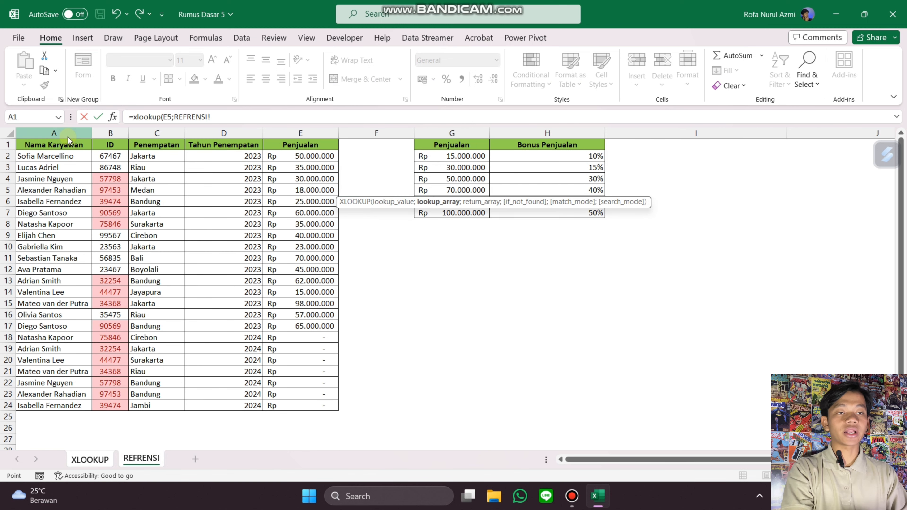
pyautogui.click(66, 156)
pyautogui.hotkey('ctrl', 'shift', 'Down')
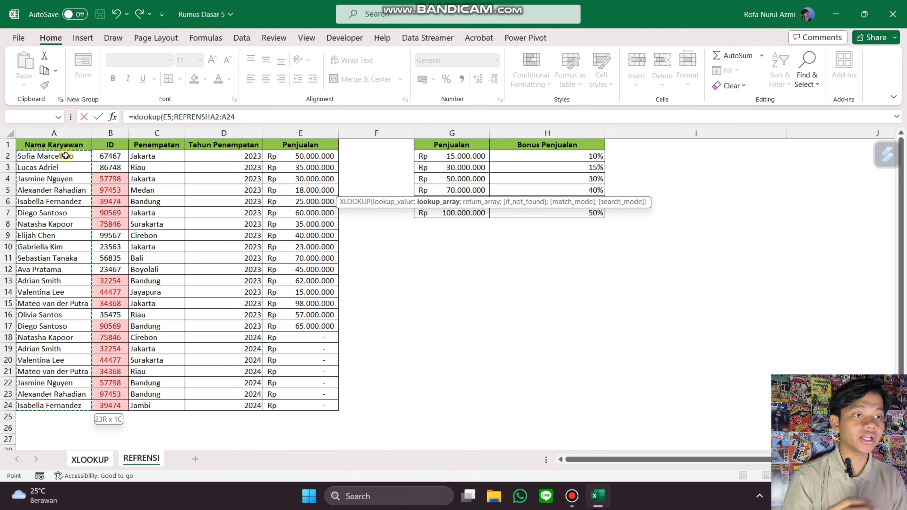
pyautogui.press('F4')
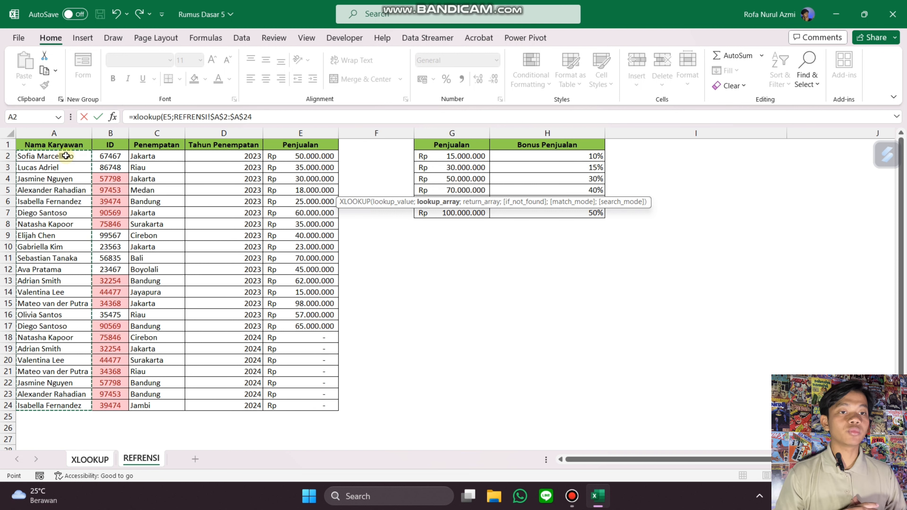
pyautogui.write(';')
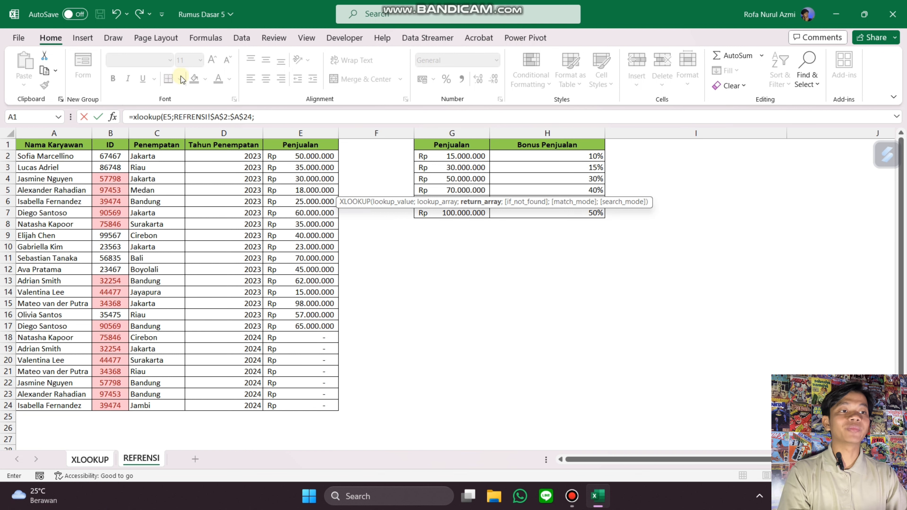
# Step: Finish the H5 XLOOKUP with REFRENSI!$C$2:$C$24 as return array and search mode -1 (last-to-first), then enter it
pyautogui.click(168, 156)
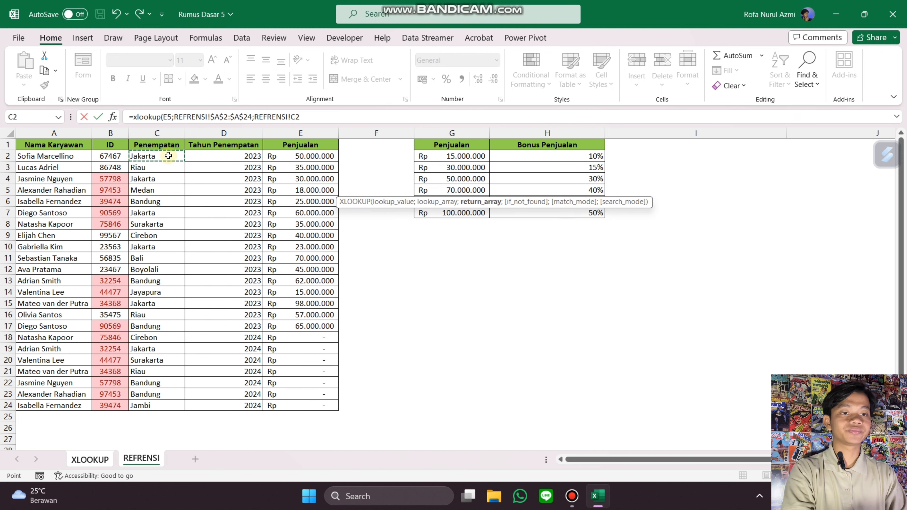
pyautogui.hotkey('ctrl', 'shift', 'Down')
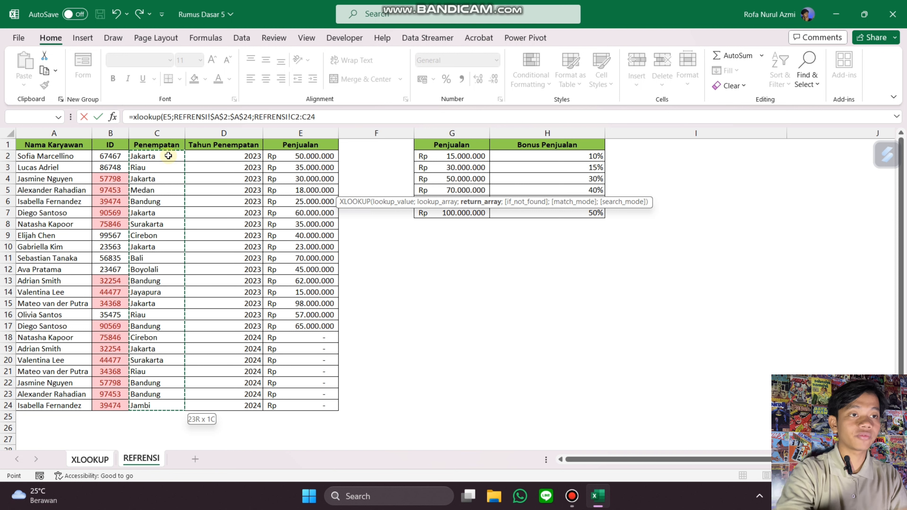
pyautogui.press('F4')
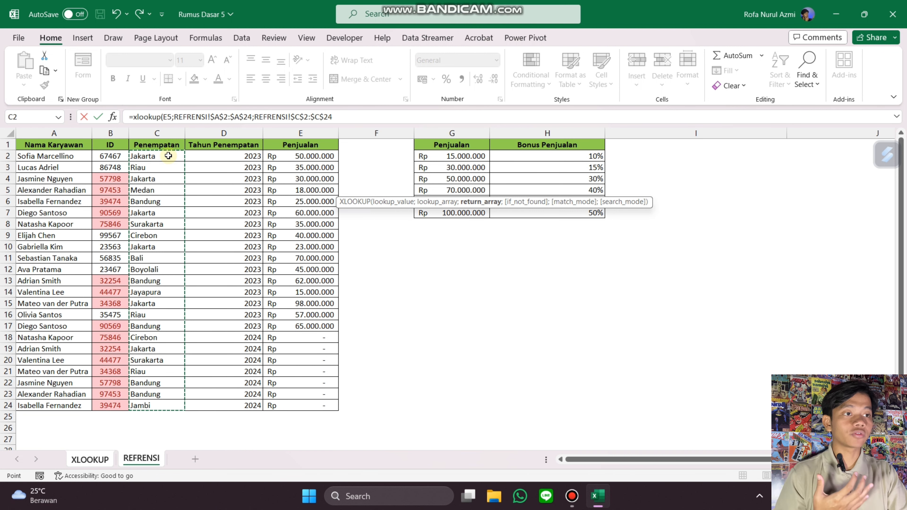
pyautogui.write(';')
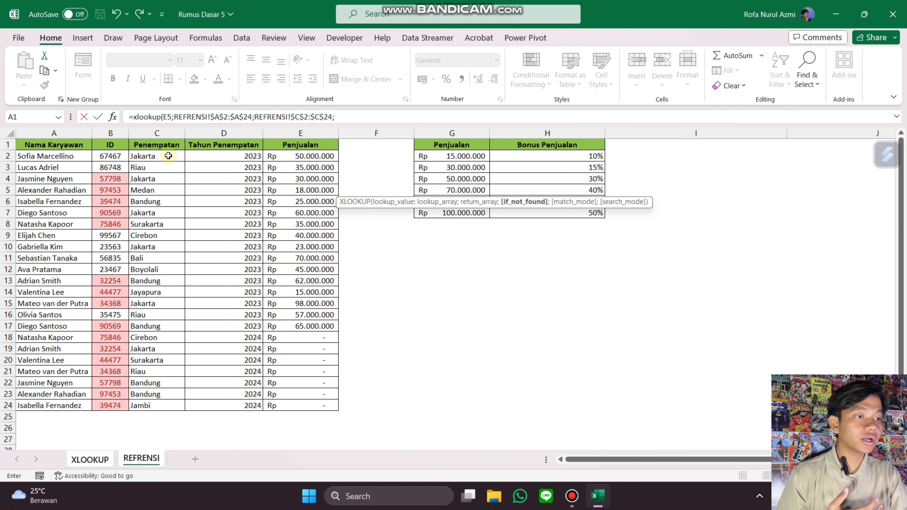
pyautogui.write(';')
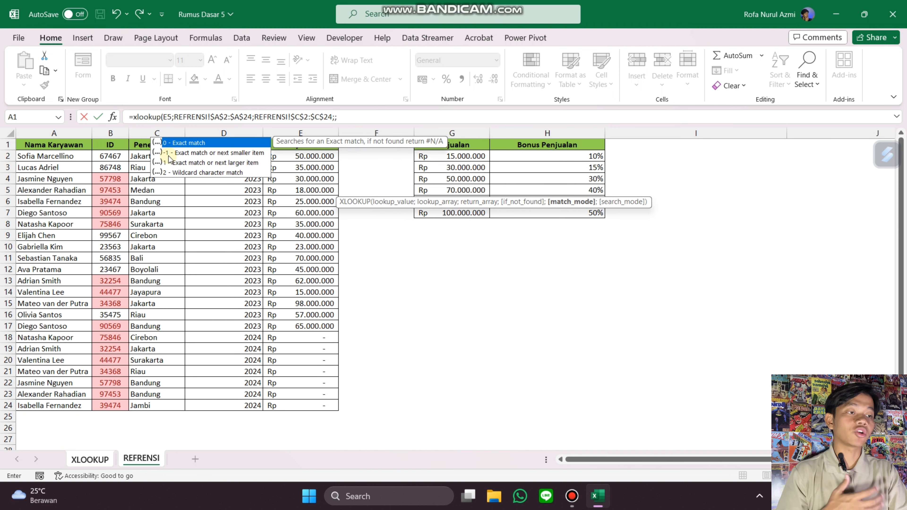
pyautogui.write(';')
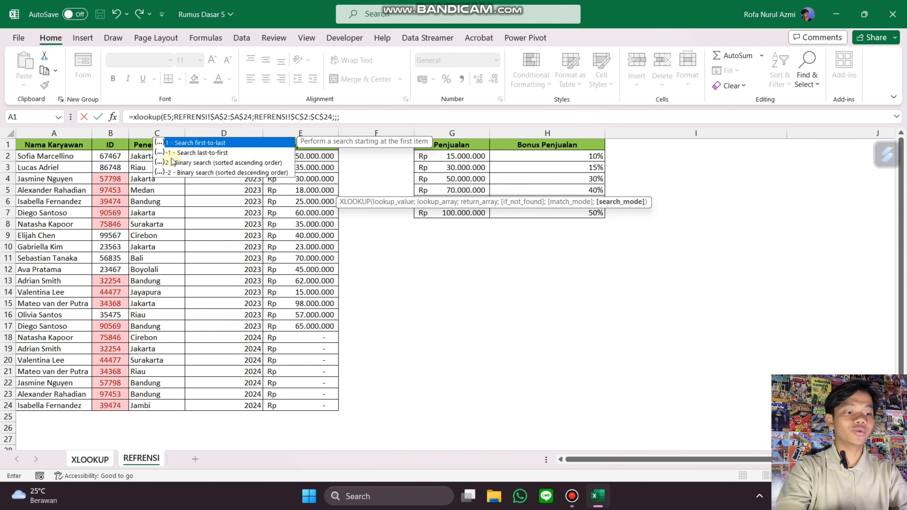
pyautogui.write('-1')
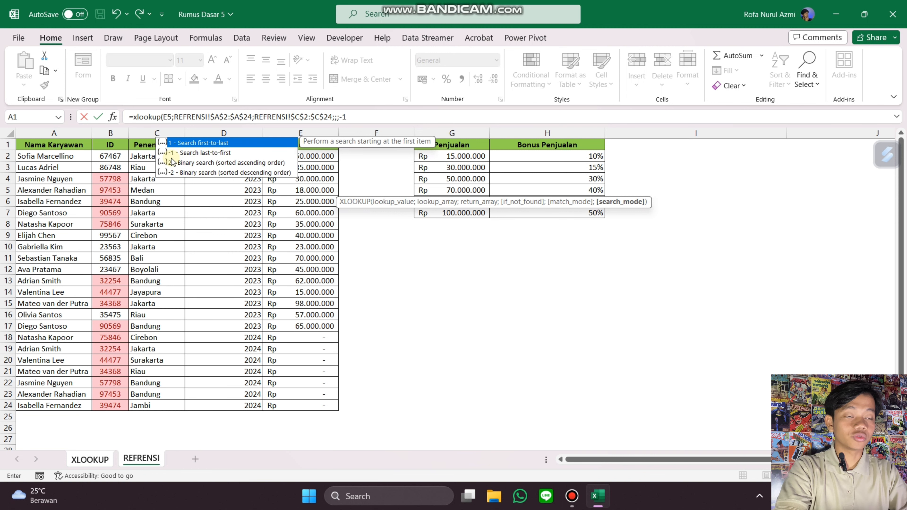
pyautogui.write(')')
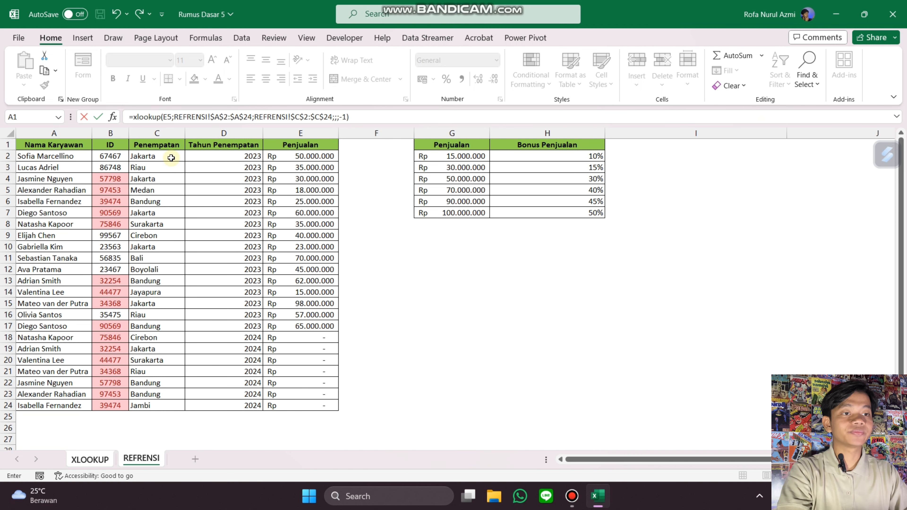
pyautogui.press('Return')
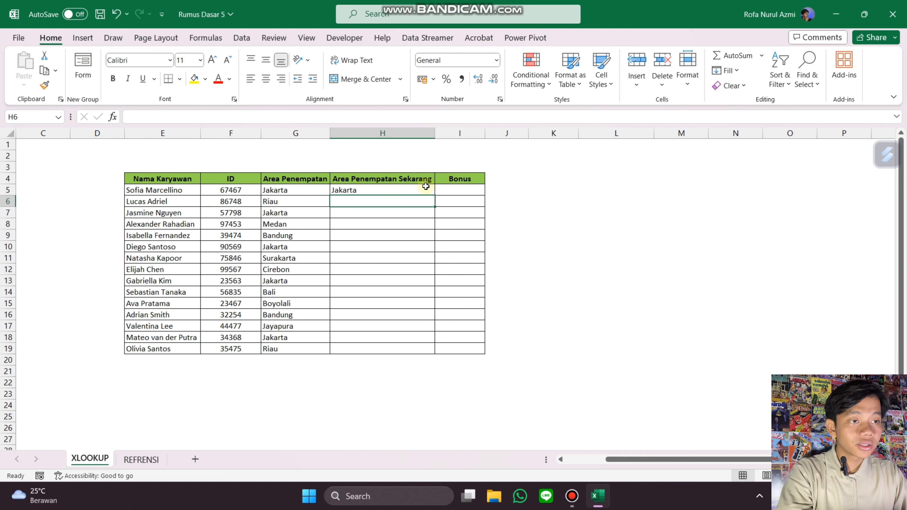
# Step: Fill the H5 formula down the Area Penempatan Sekarang column to row 19
pyautogui.click(426, 187)
pyautogui.doubleClick(434, 195)
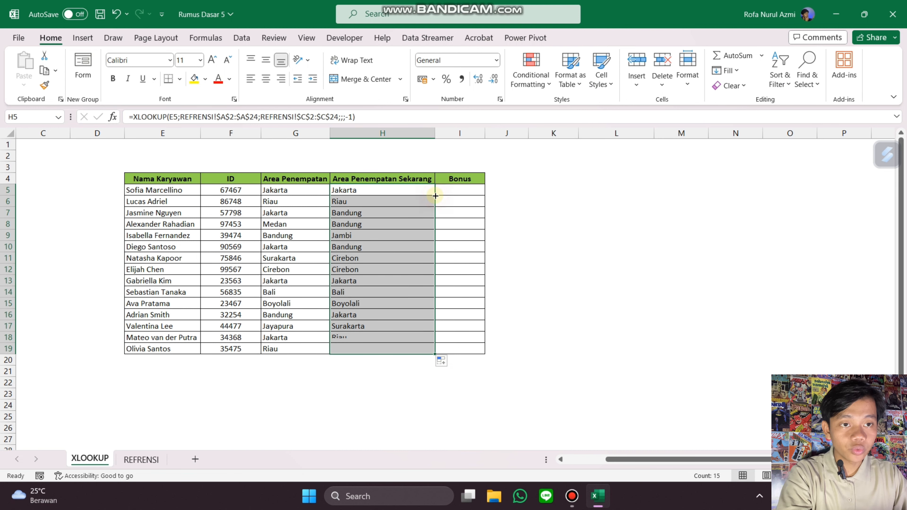
# Step: Compare the VLOOKUP and XLOOKUP placement results with the duplicate employees' entries in the REFRENSI sheet, then return to XLOOKUP
pyautogui.click(398, 248)
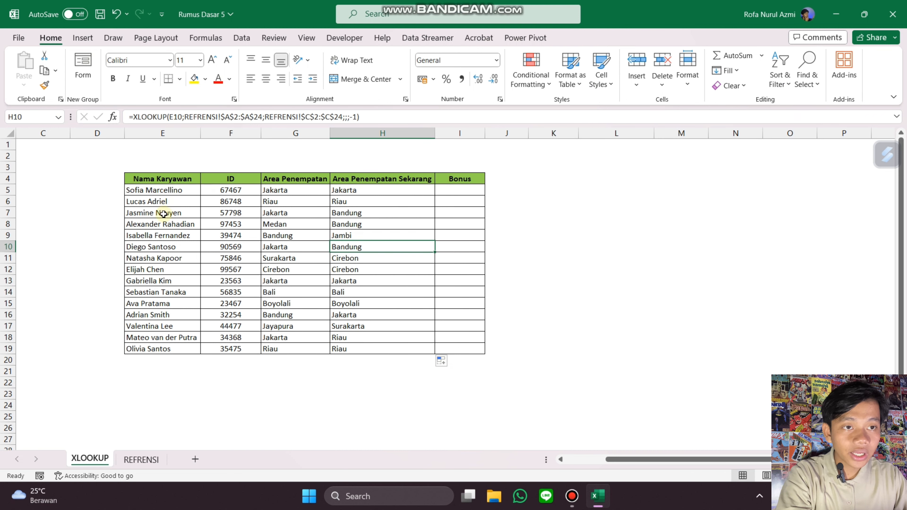
pyautogui.click(157, 222)
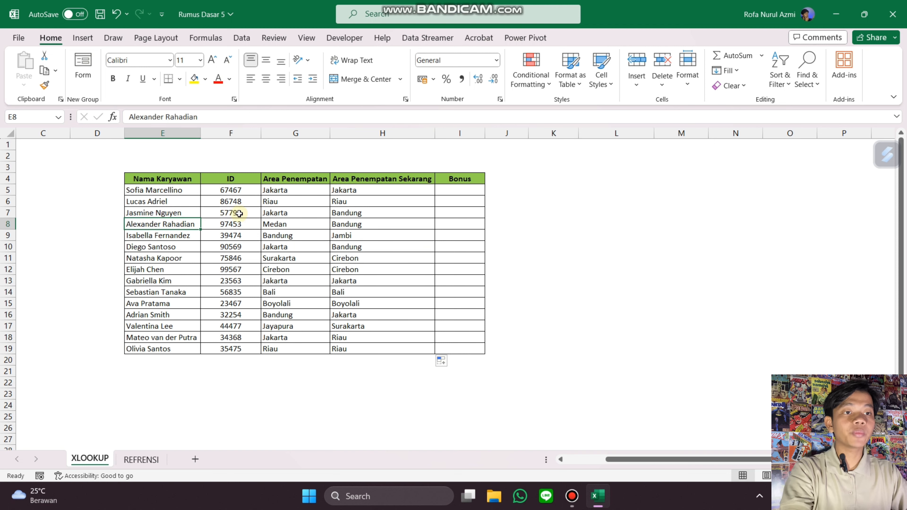
pyautogui.click(288, 212)
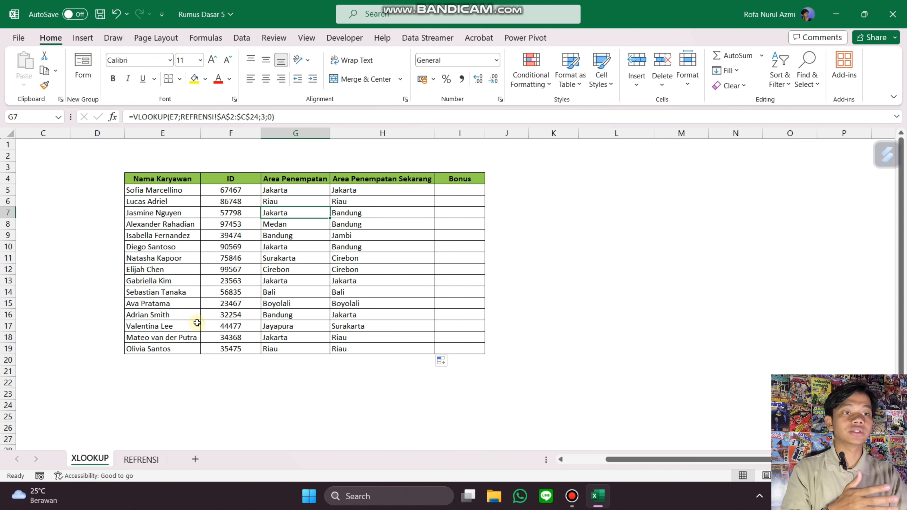
pyautogui.click(359, 212)
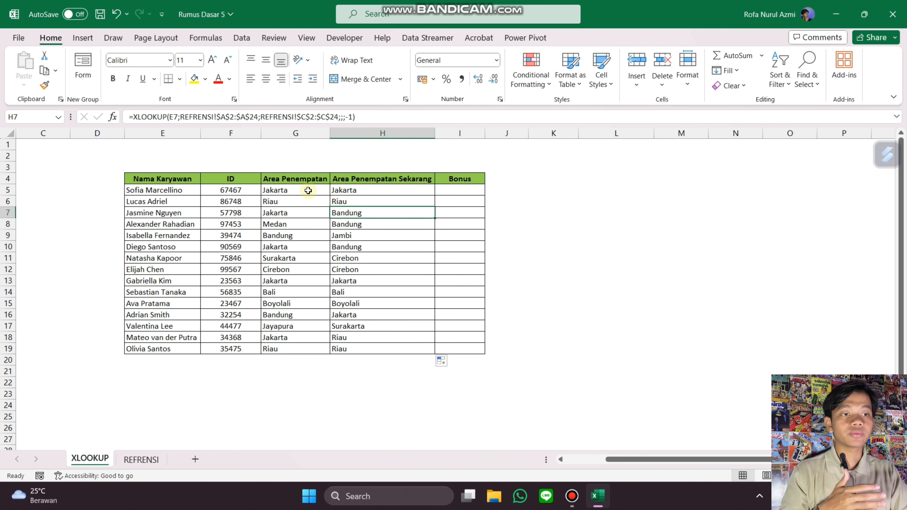
pyautogui.moveTo(310, 193); pyautogui.dragTo(333, 199)
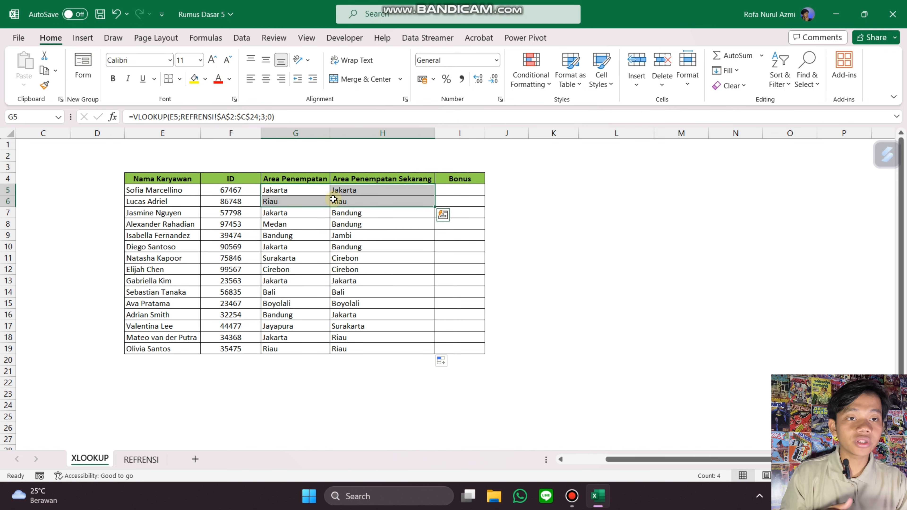
pyautogui.click(337, 211)
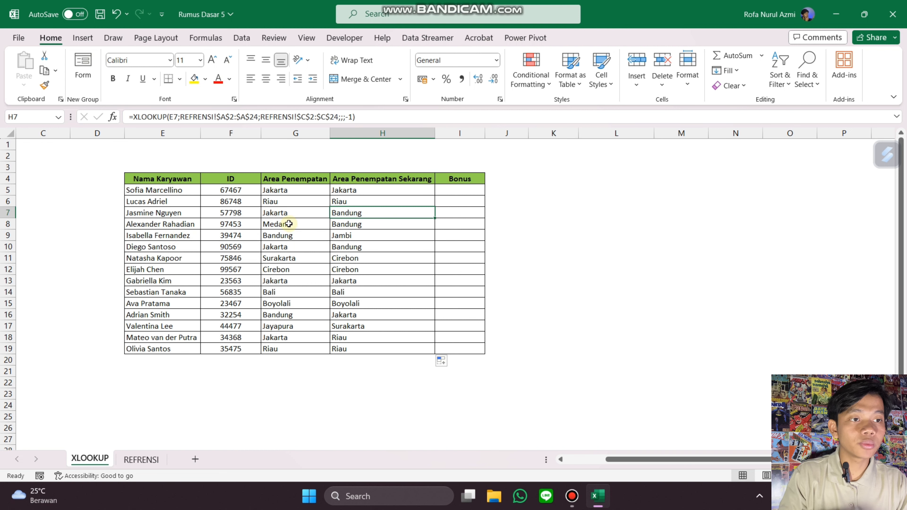
pyautogui.click(152, 457)
pyautogui.click(132, 328)
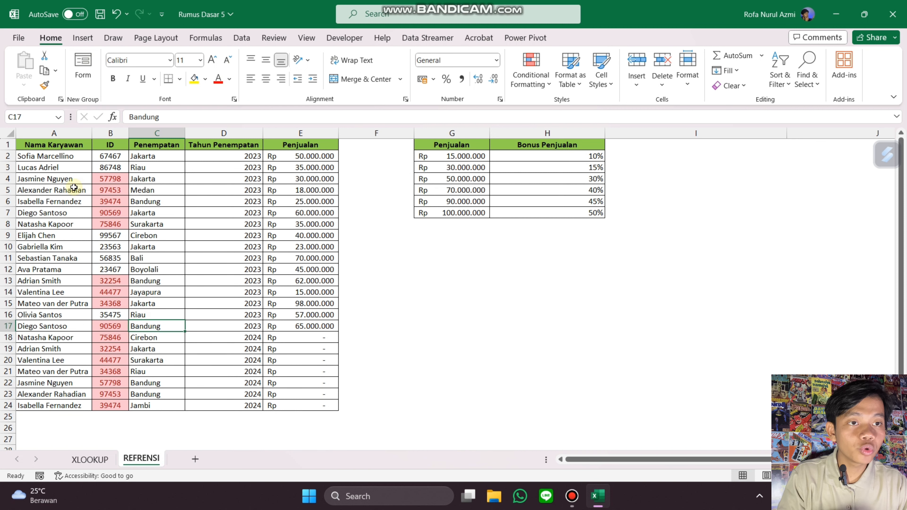
pyautogui.click(260, 190)
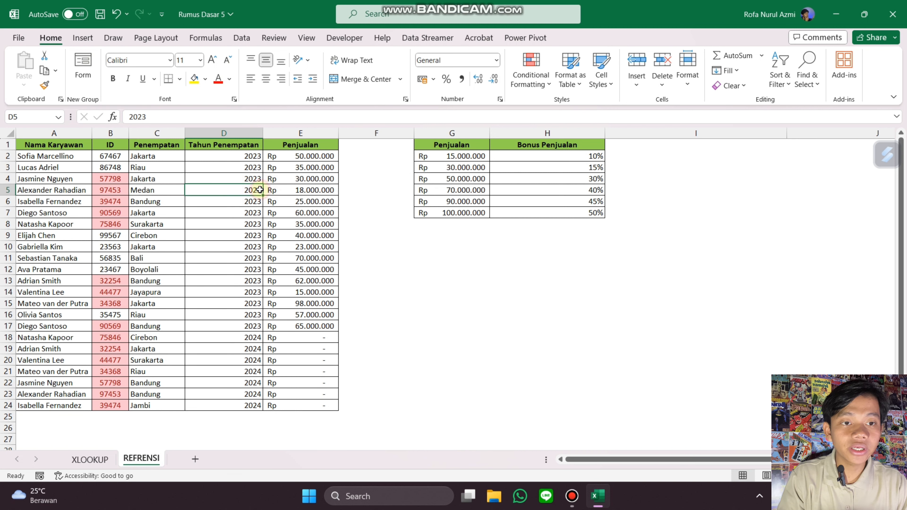
pyautogui.click(147, 188)
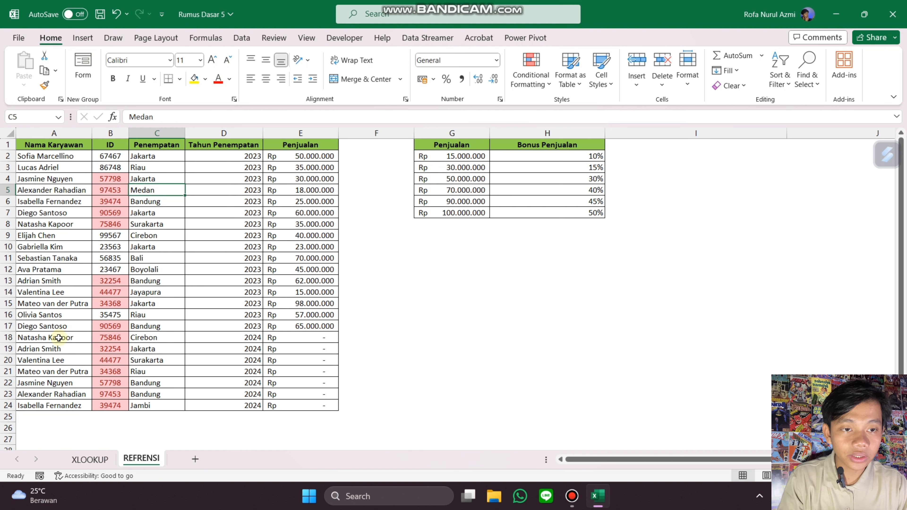
pyautogui.click(149, 395)
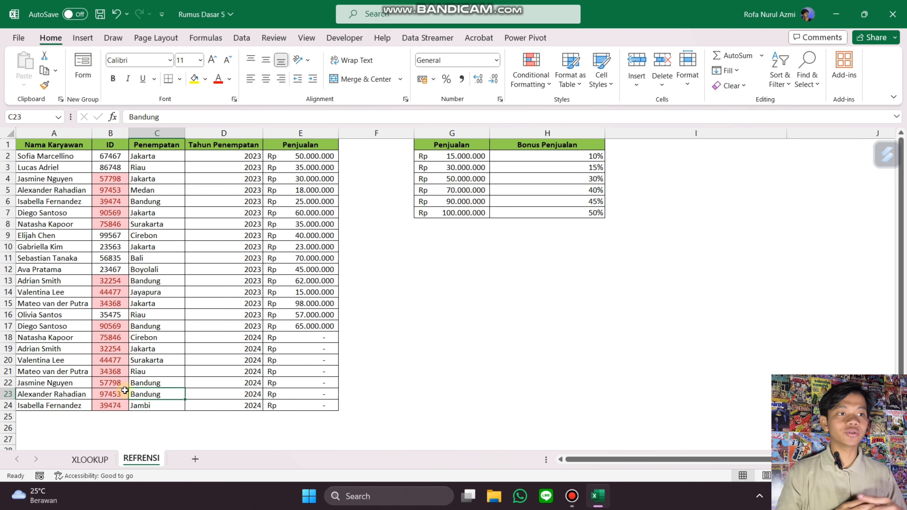
pyautogui.click(89, 459)
# Step: Start an XLOOKUP formula in I5 of the Bonus column, after reviewing the sales bonus table in REFRENSI
pyautogui.click(479, 191)
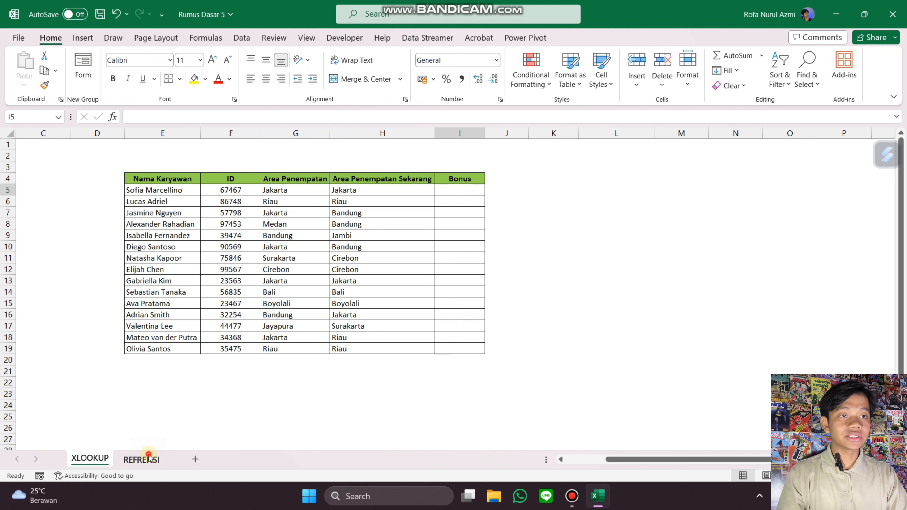
pyautogui.click(143, 459)
pyautogui.click(310, 159)
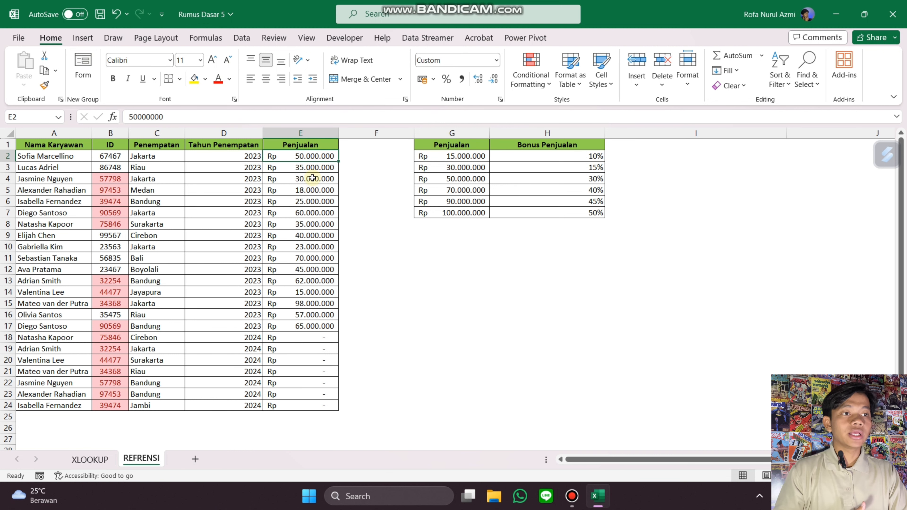
pyautogui.click(481, 155)
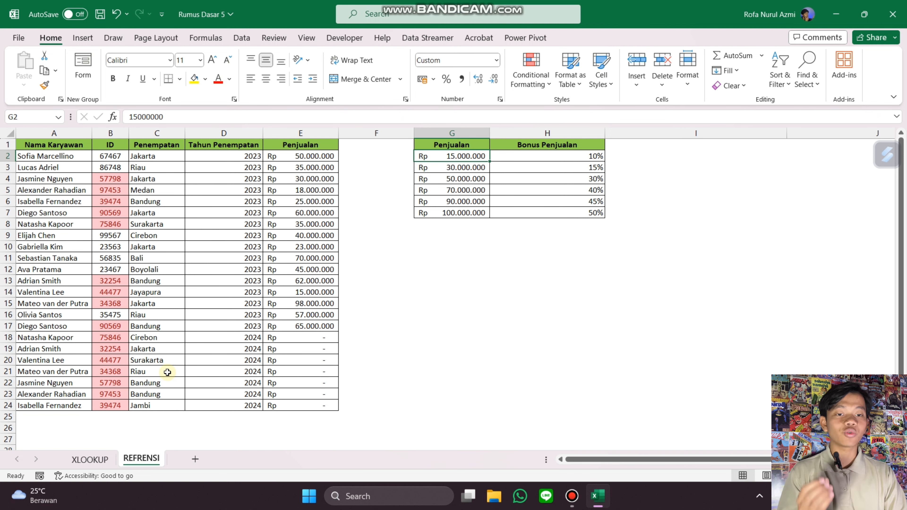
pyautogui.click(90, 460)
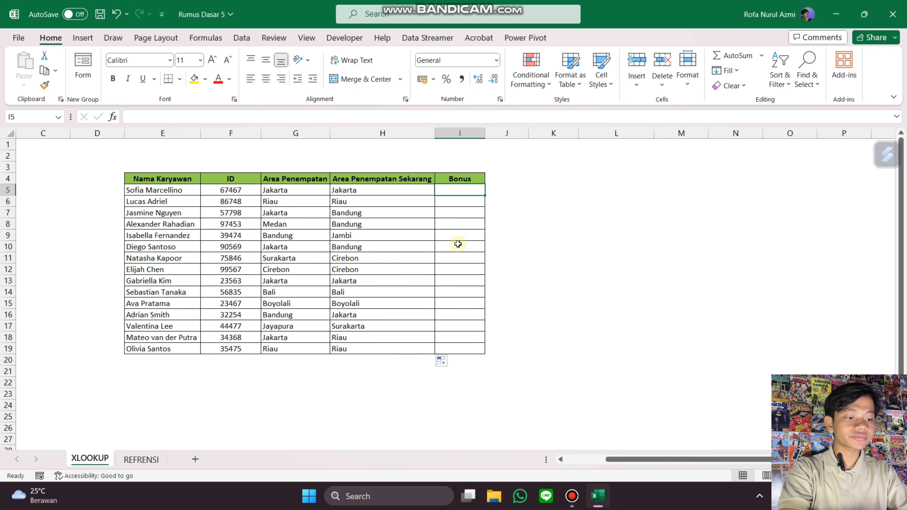
pyautogui.write('=xlookup(')
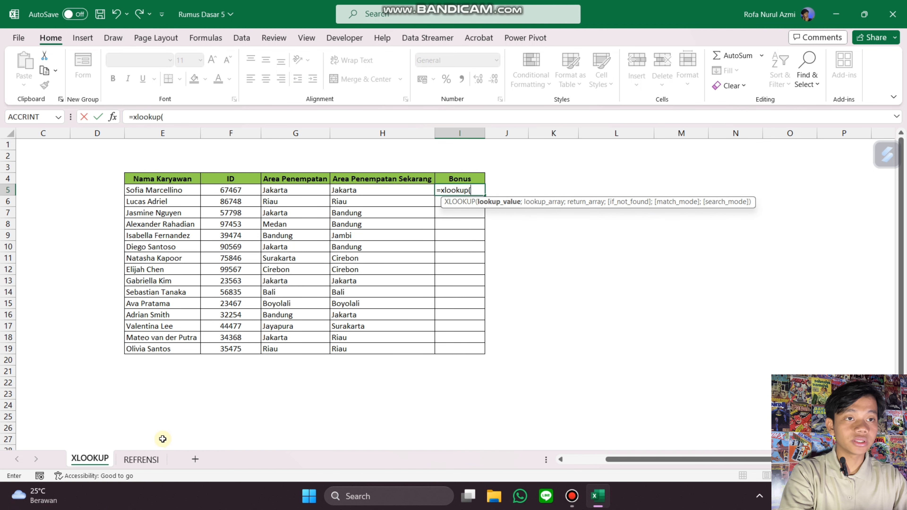
# Step: Start the I5 XLOOKUP with REFRENSI!E2 as lookup value and REFRENSI!$G$2:$G$7 as lookup array
pyautogui.click(141, 459)
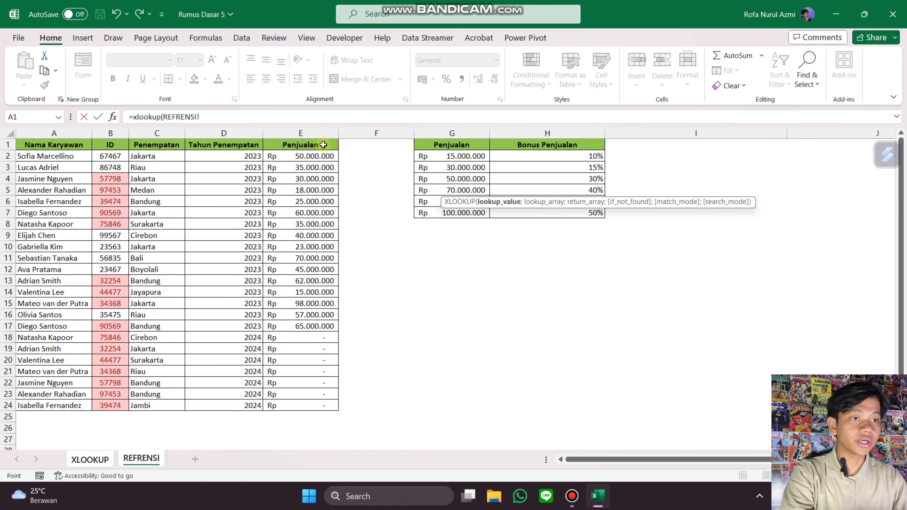
pyautogui.click(318, 157)
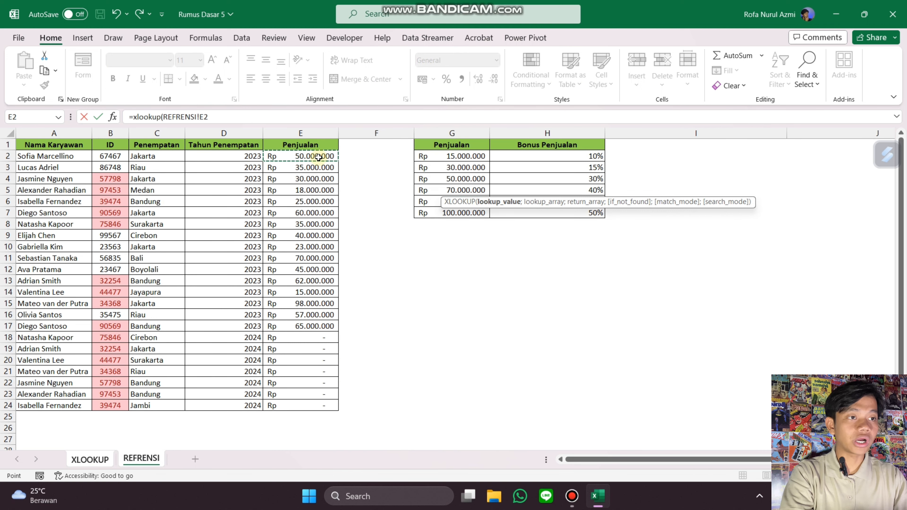
pyautogui.write(';')
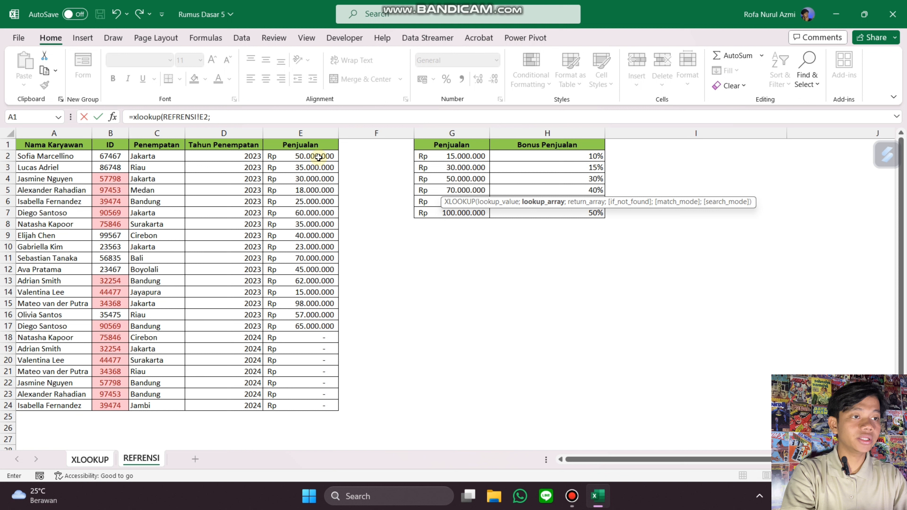
pyautogui.click(466, 157)
pyautogui.hotkey('ctrl', 'shift', 'Down')
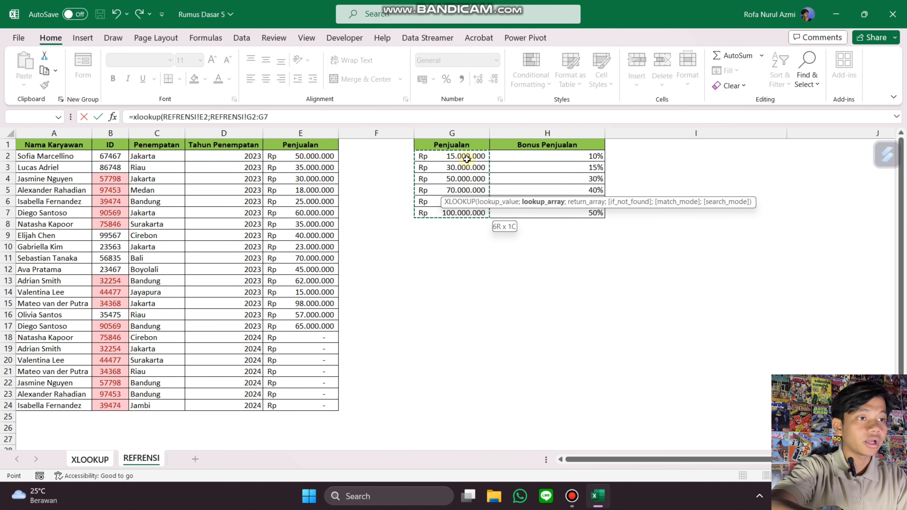
pyautogui.press('F4')
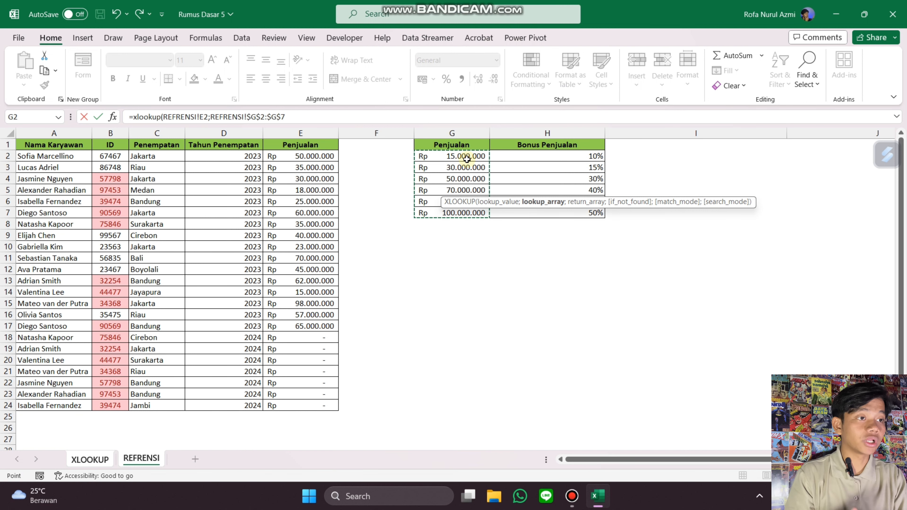
pyautogui.write(';')
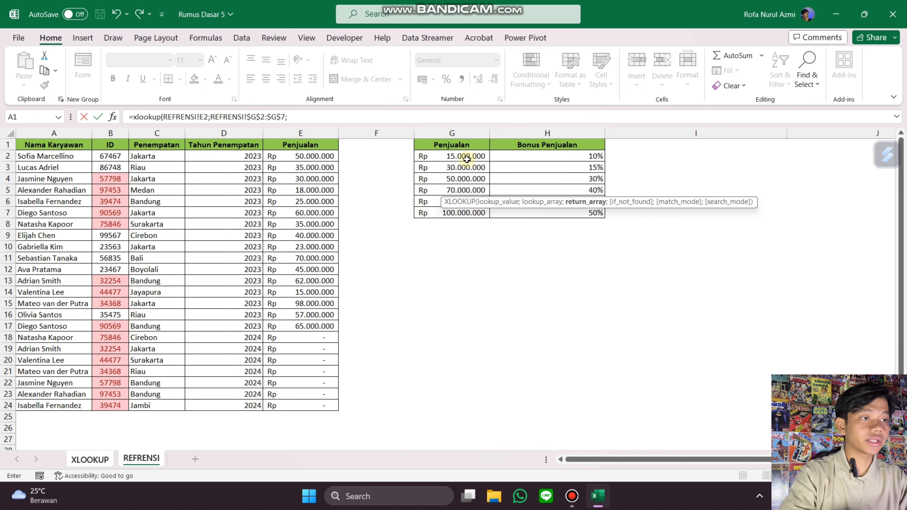
# Step: Finish the I5 XLOOKUP with REFRENSI!$H$2:$H$7 as return array, empty if_not_found and match mode -1, then enter it
pyautogui.click(555, 156)
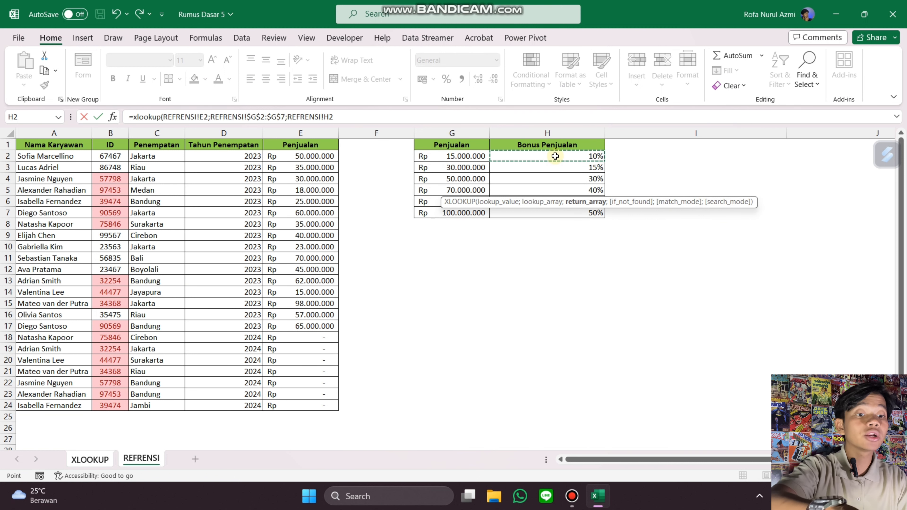
pyautogui.hotkey('shift', 'Down')
pyautogui.hotkey('shift', 'Down')
pyautogui.hotkey('shift', 'Down')
pyautogui.hotkey('shift', 'Down')
pyautogui.hotkey('shift', 'Down')
pyautogui.press('F4')
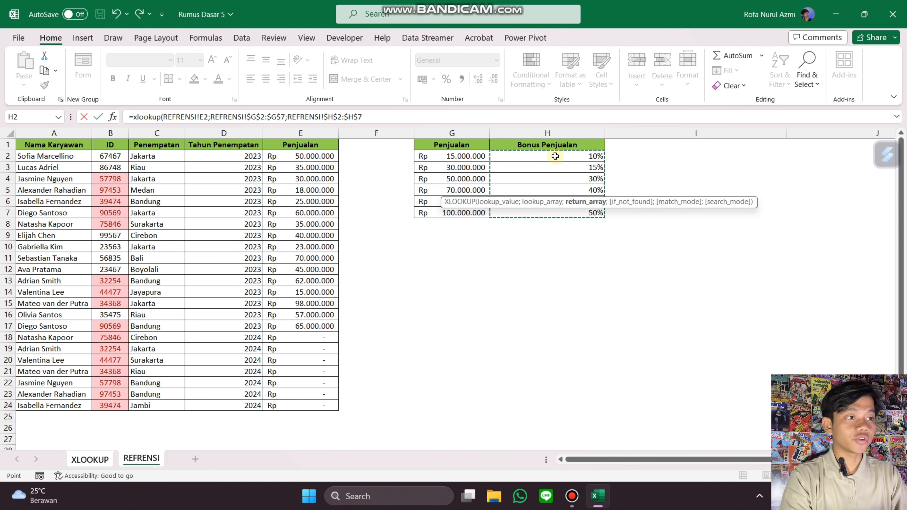
pyautogui.write(';')
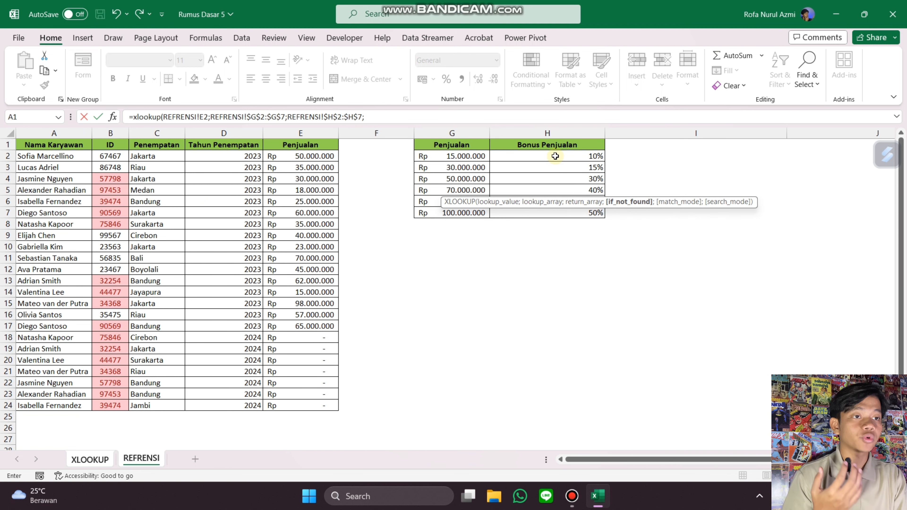
pyautogui.write(';')
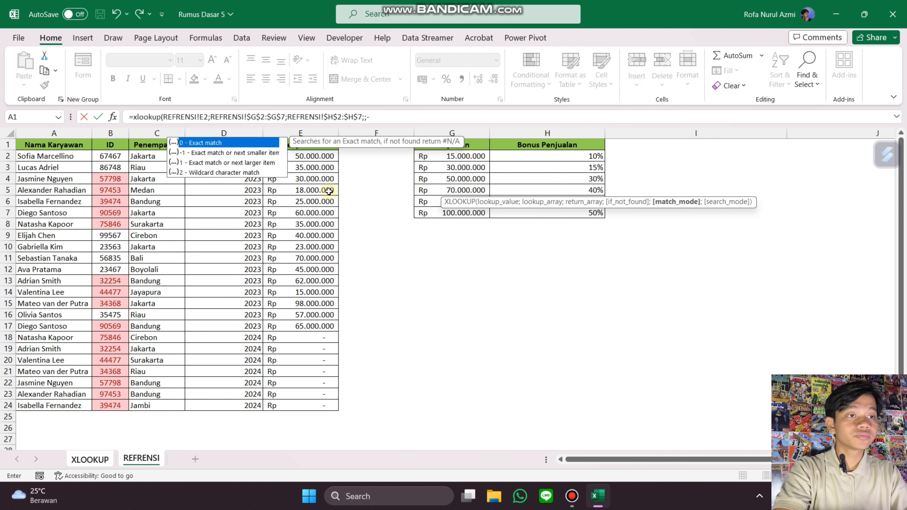
pyautogui.write('-1')
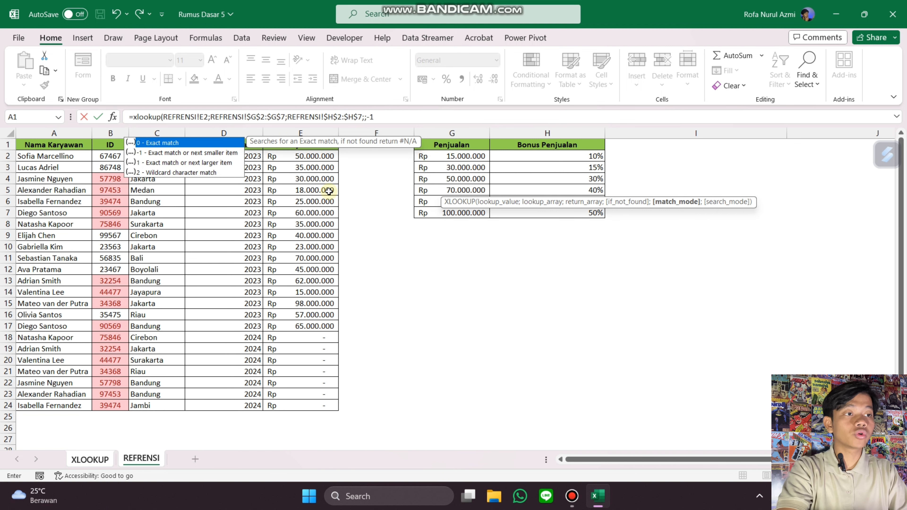
pyautogui.write(')')
pyautogui.press('Return')
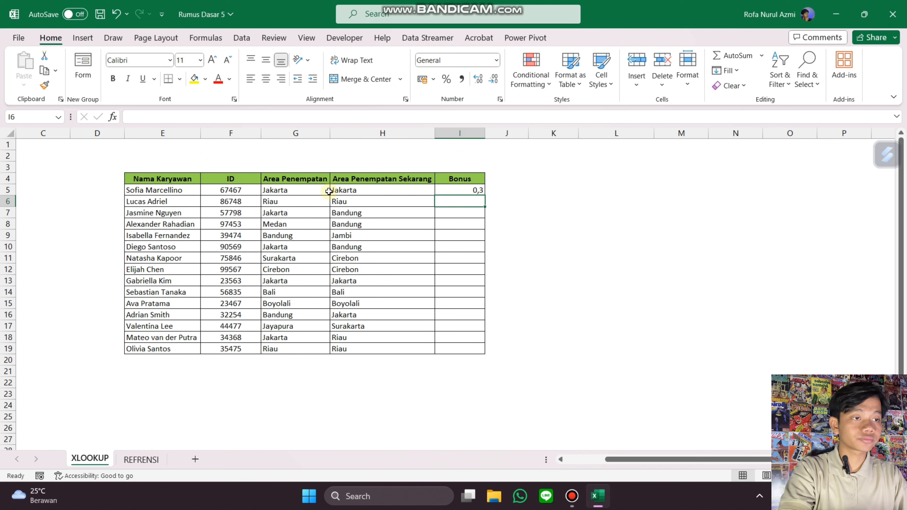
# Step: Fill the I5 formula down the Bonus column to row 19 and format it as percentages
pyautogui.click(483, 190)
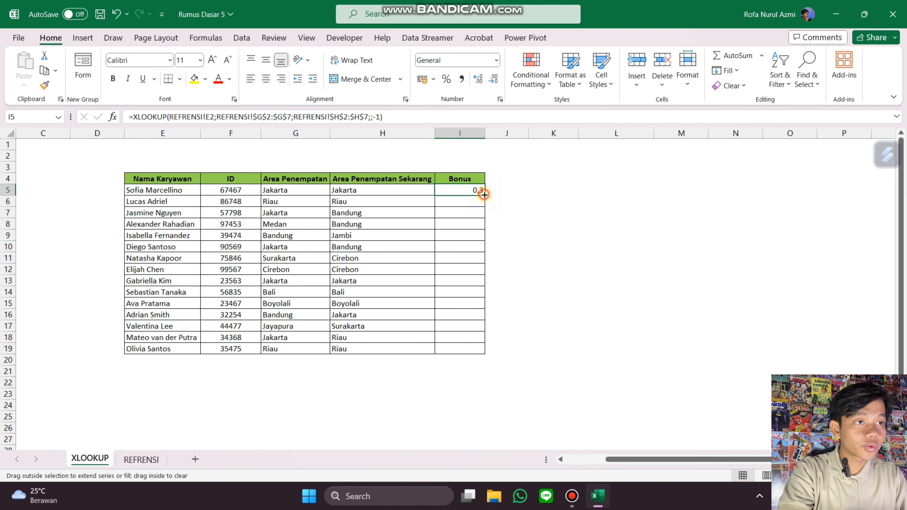
pyautogui.doubleClick(484, 193)
pyautogui.click(446, 80)
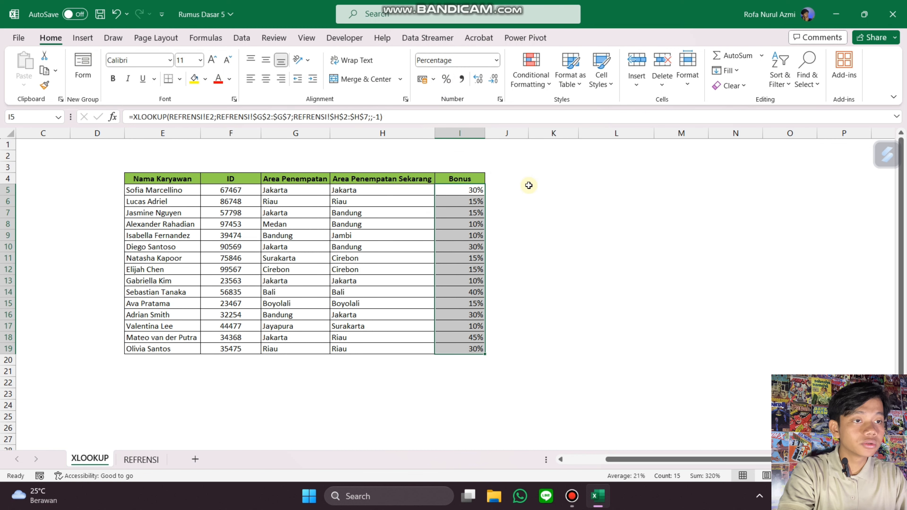
pyautogui.click(544, 211)
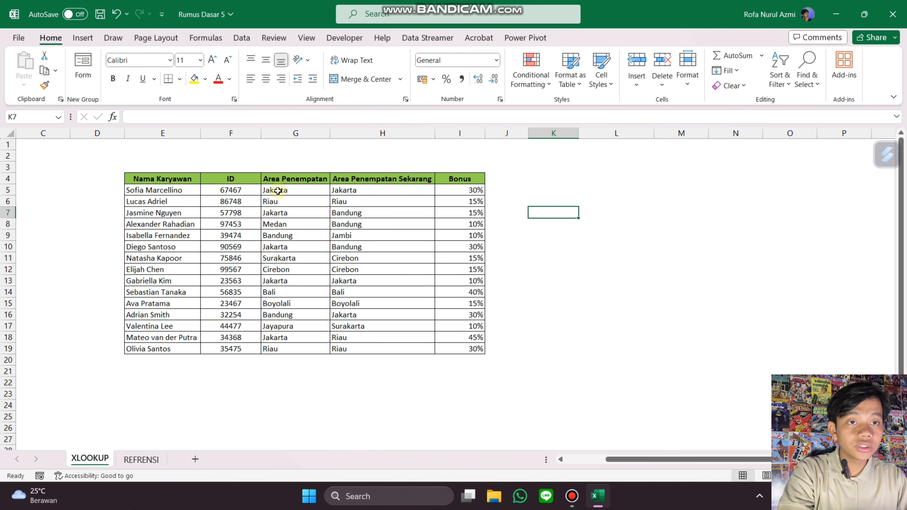
# Step: Compare employees' sales in REFRENSI with the sales bonus table and the Bonus results
pyautogui.click(141, 459)
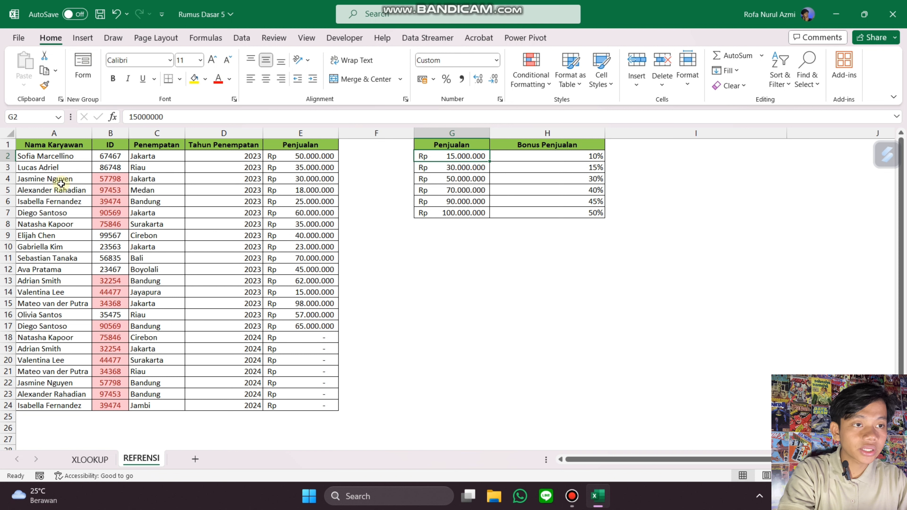
pyautogui.click(51, 190)
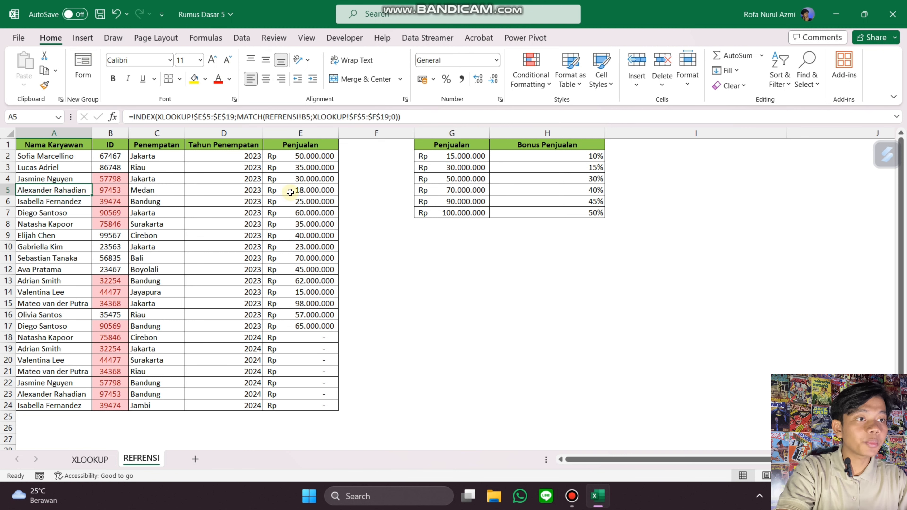
pyautogui.click(297, 191)
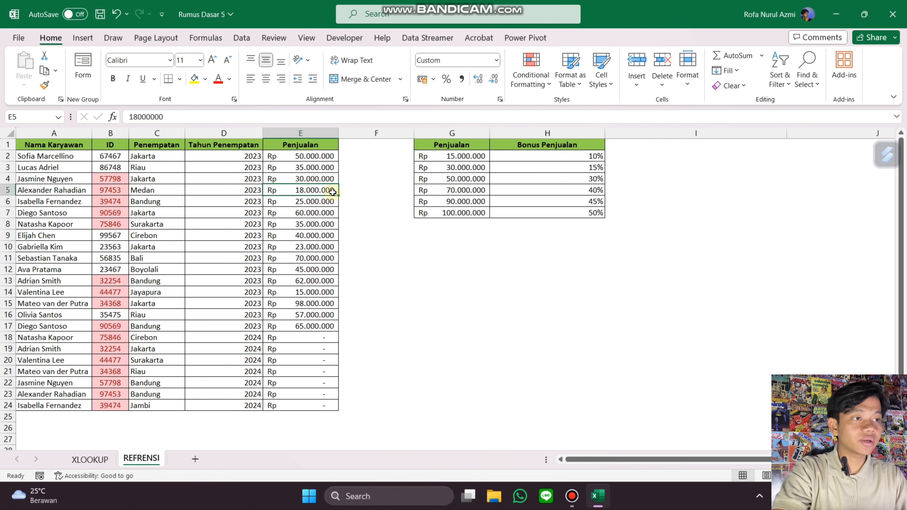
pyautogui.click(461, 163)
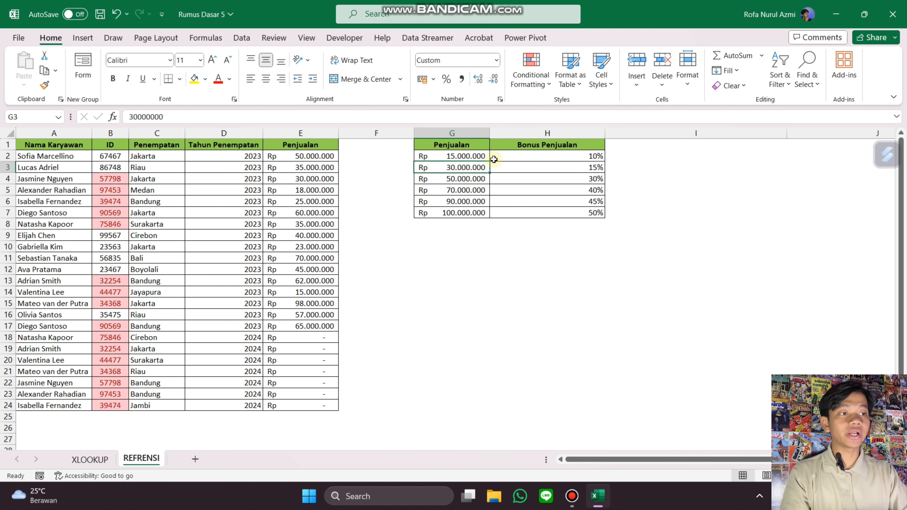
pyautogui.click(540, 157)
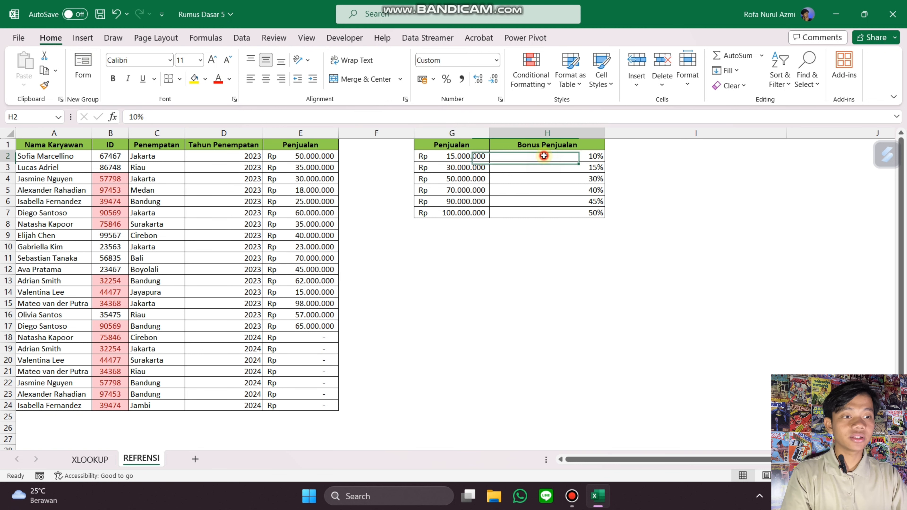
pyautogui.click(90, 459)
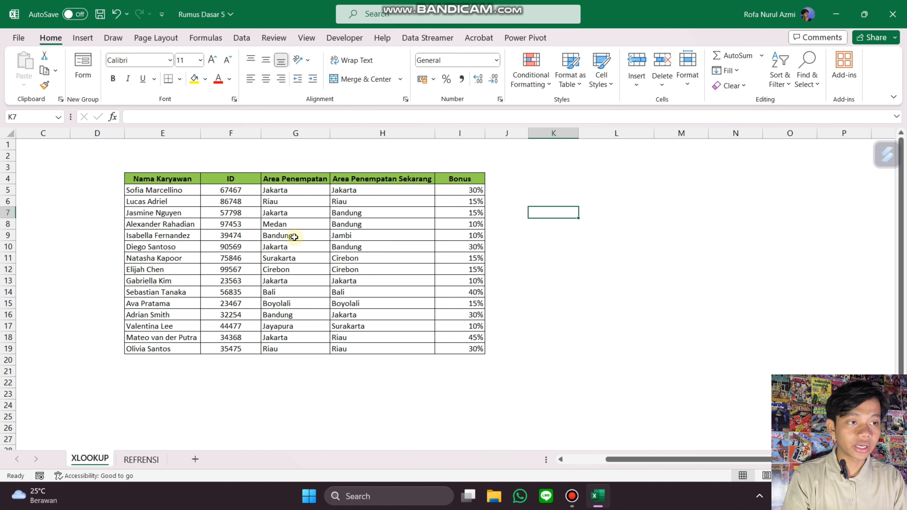
pyautogui.click(465, 223)
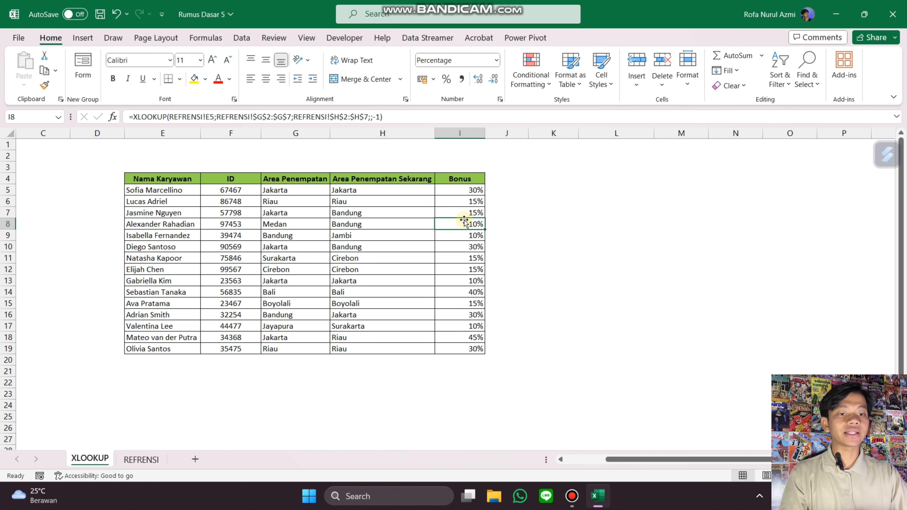
pyautogui.click(141, 460)
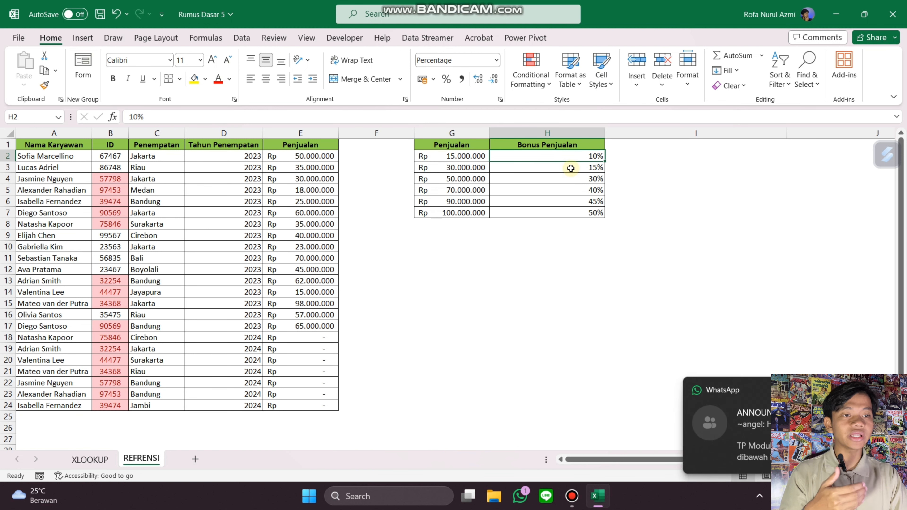
pyautogui.click(109, 459)
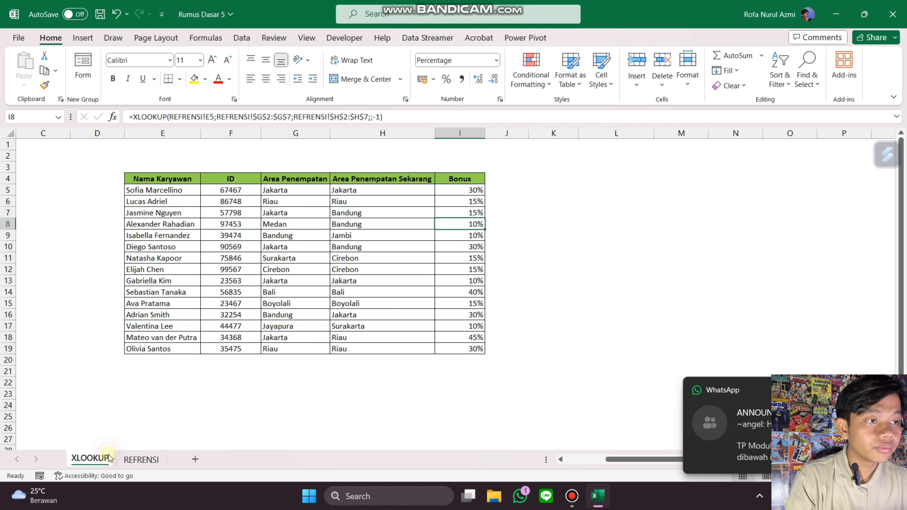
# Step: Change the match mode of the I5 XLOOKUP from -1 to 1 (exact match or next larger)
pyautogui.doubleClick(477, 190)
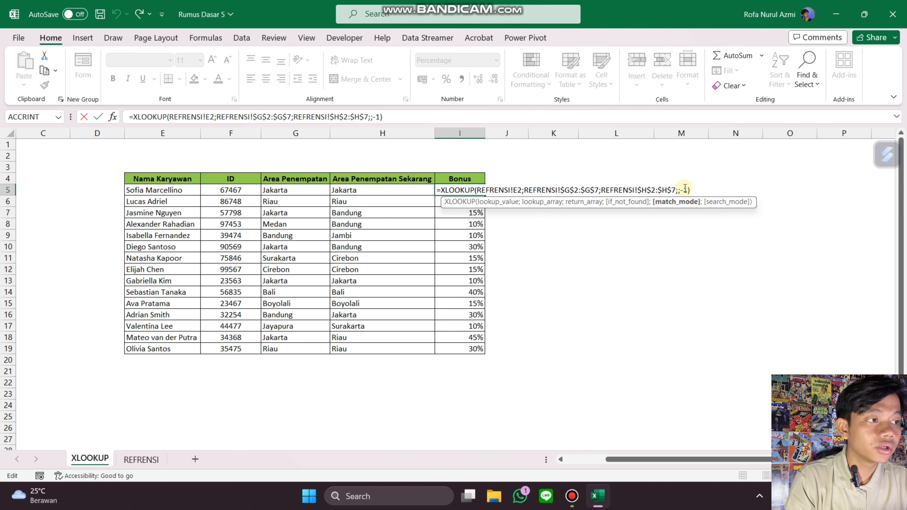
pyautogui.press('BackSpace')
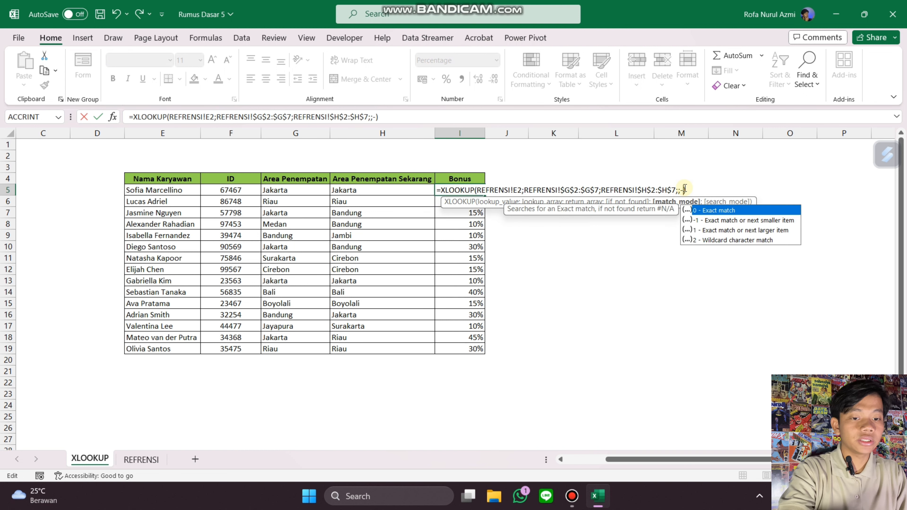
pyautogui.write('1')
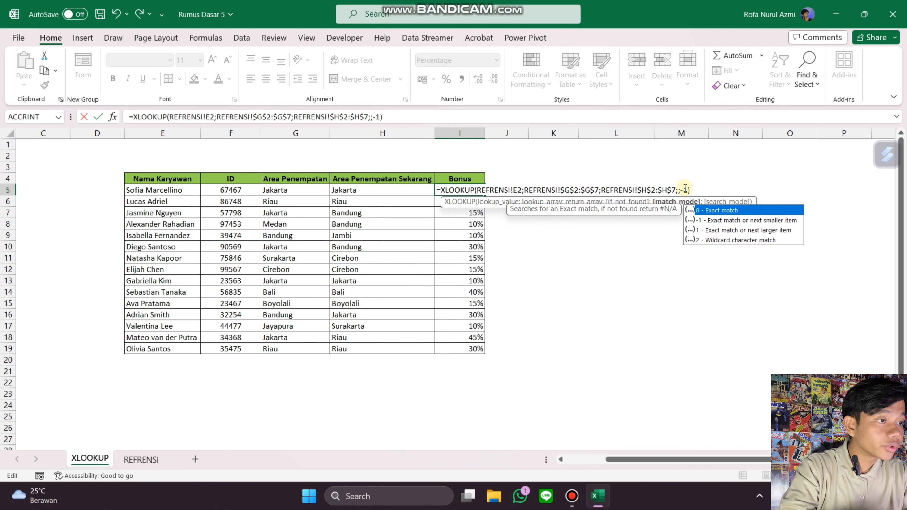
pyautogui.press('Left')
pyautogui.press('BackSpace')
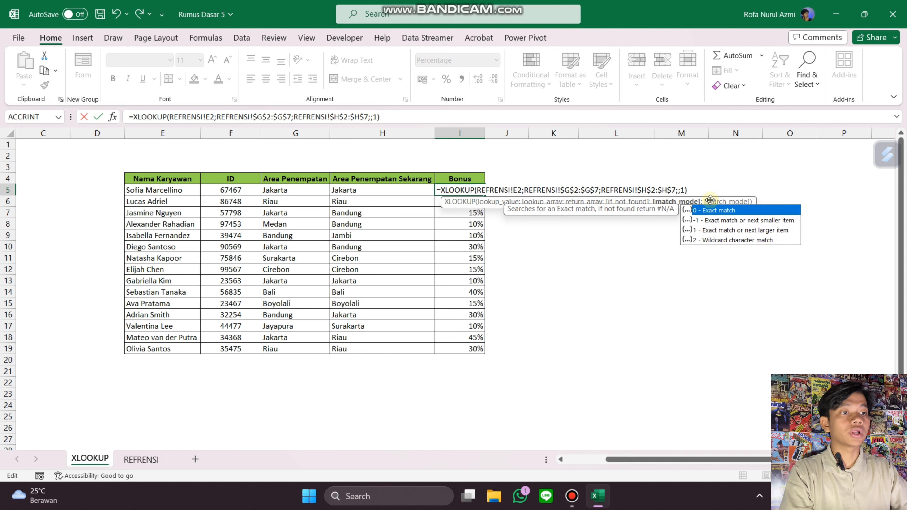
pyautogui.press('Return')
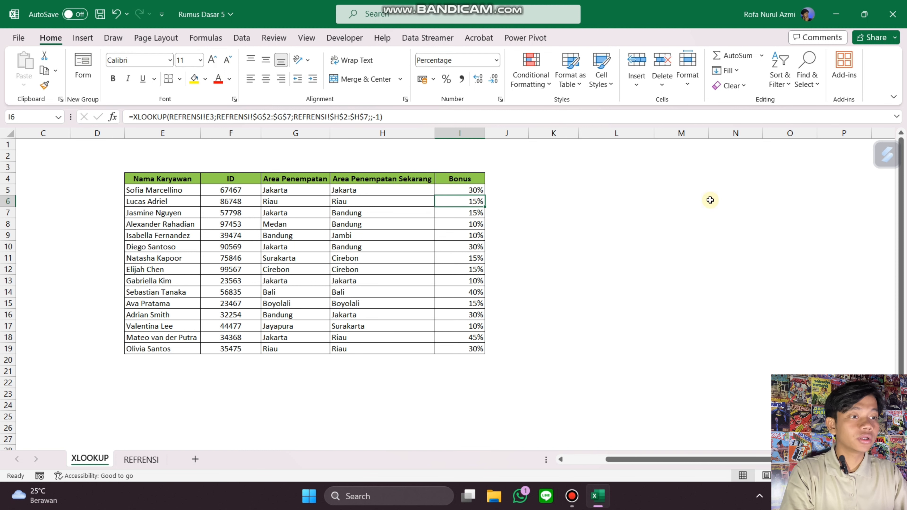
# Step: Fill the revised I5 formula down to row 19 and check it against the bonus table in REFRENSI
pyautogui.click(476, 193)
pyautogui.doubleClick(484, 195)
pyautogui.click(513, 227)
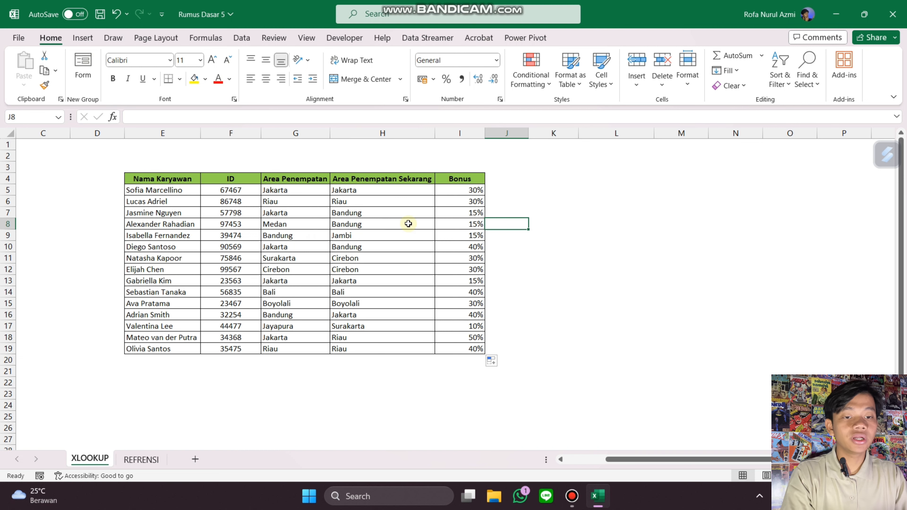
pyautogui.click(474, 224)
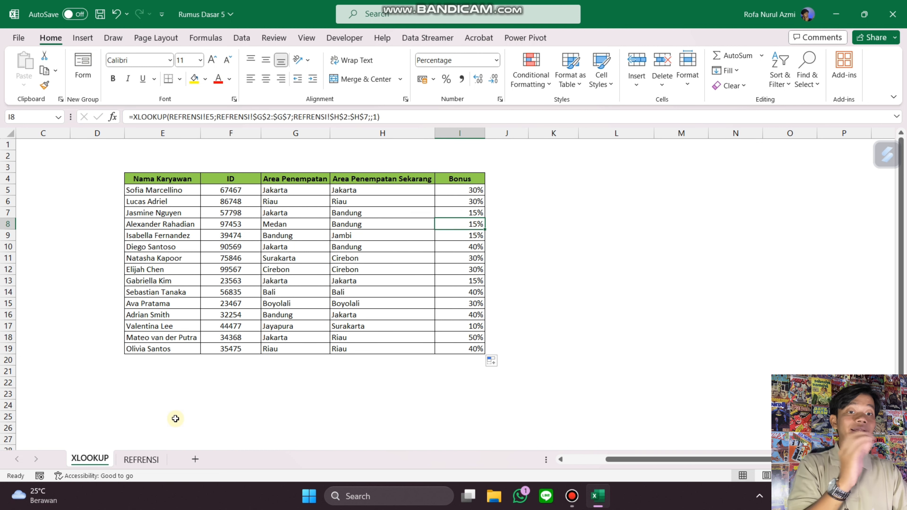
pyautogui.click(141, 459)
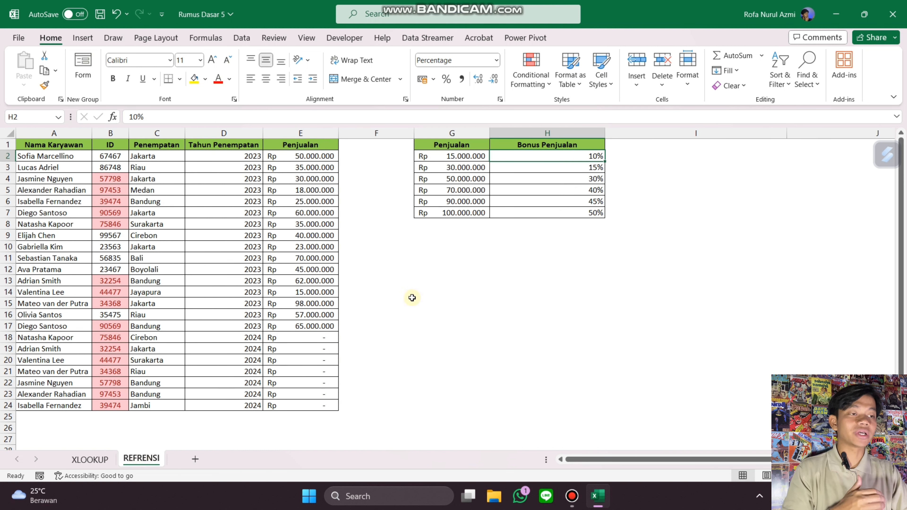
pyautogui.click(590, 170)
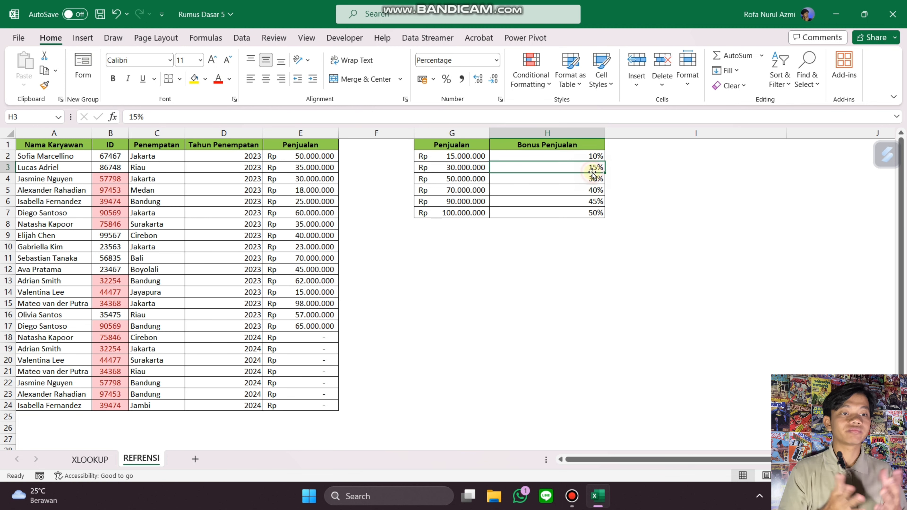